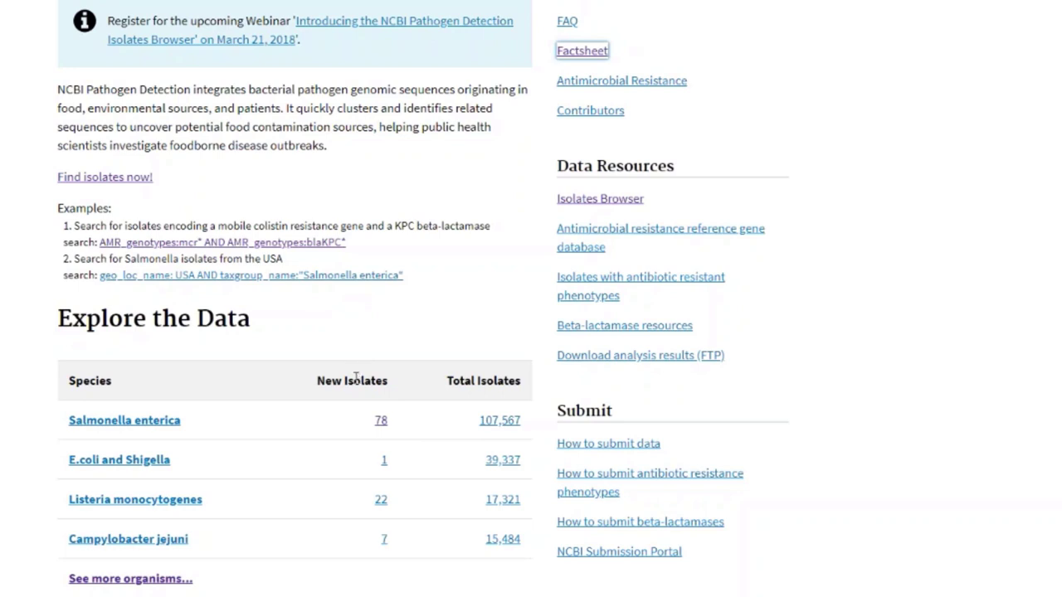
# Step: Open the full Organism Groups list in a new tab and scan each species' isolate counts
pyautogui.rightClick(166, 574)
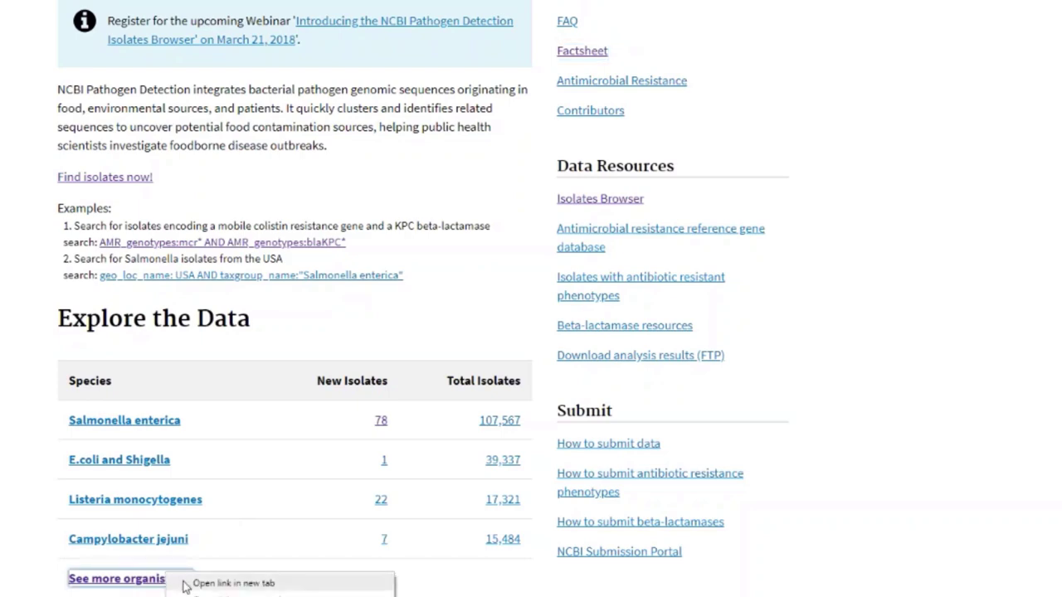
pyautogui.click(234, 583)
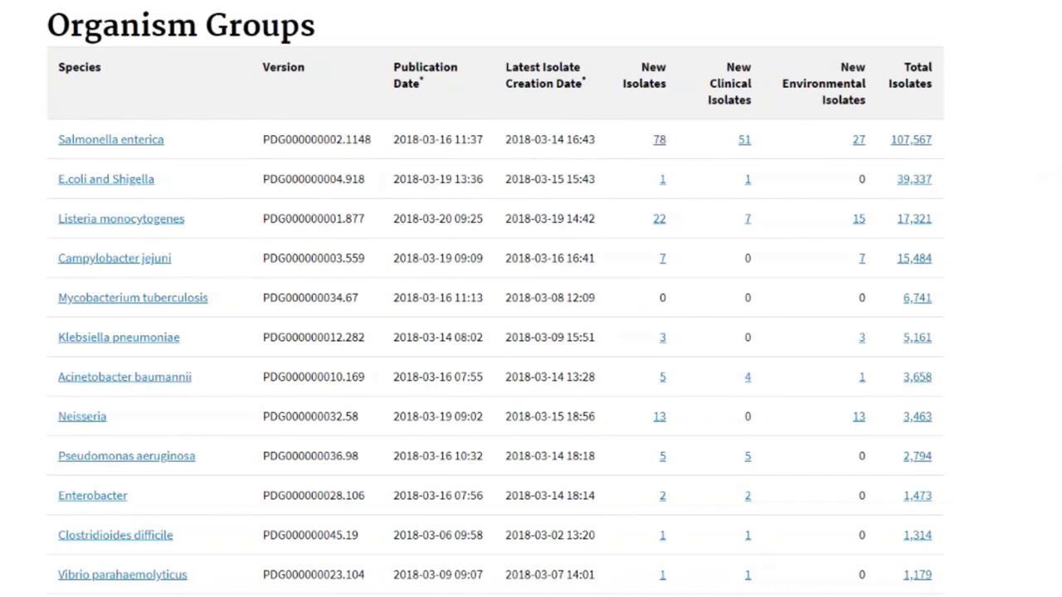
pyautogui.scroll(-3, 495, 299)
pyautogui.scroll(3, 494, 456)
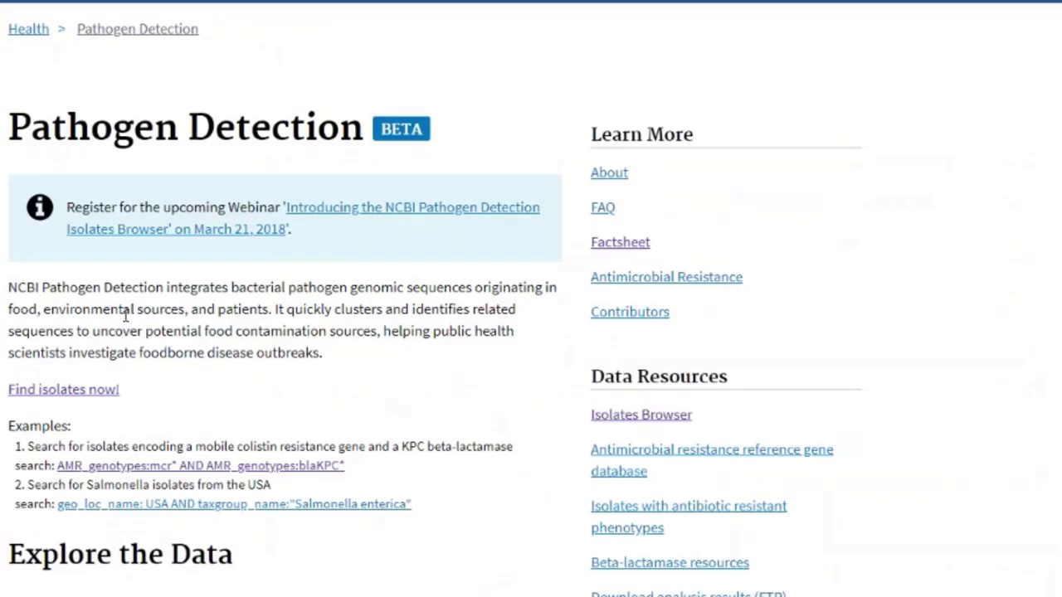
# Step: Open the Isolates Browser from the Find isolates now! link in a new tab and switch to it
pyautogui.rightClick(91, 389)
pyautogui.press('Escape')
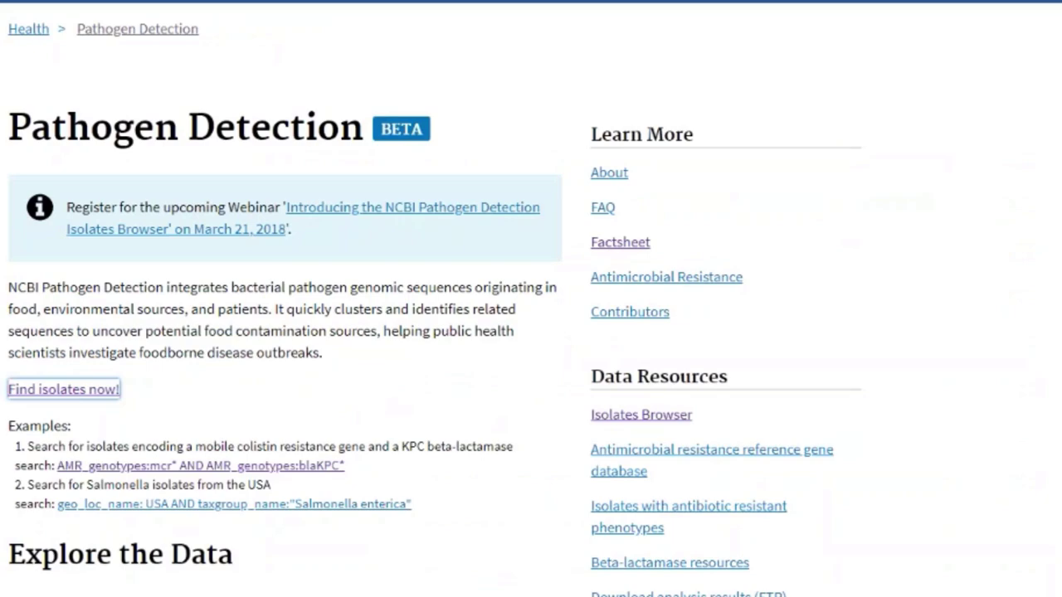
pyautogui.press('Return')
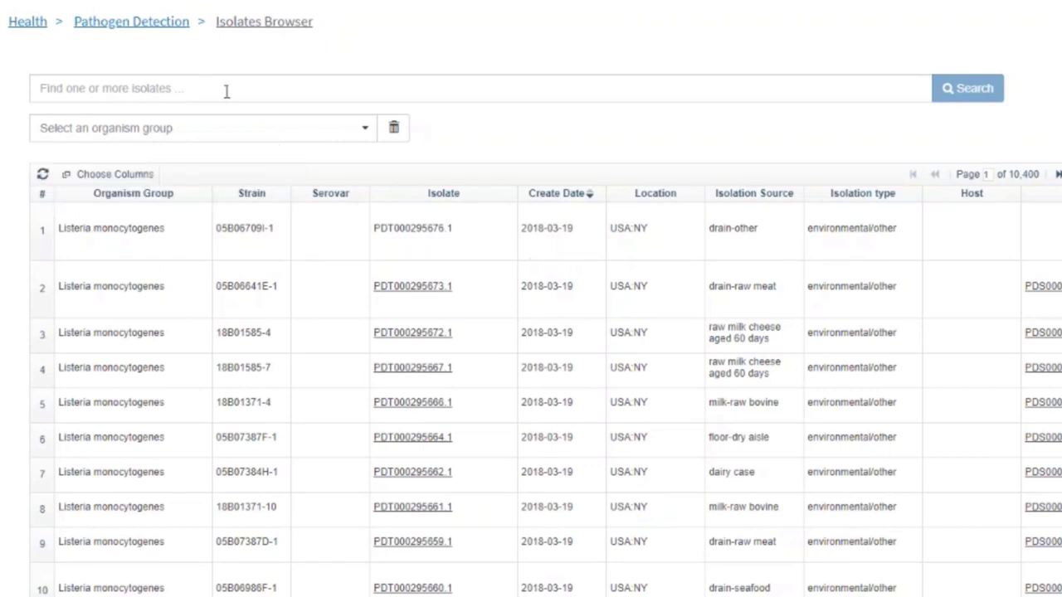
pyautogui.click(365, 130)
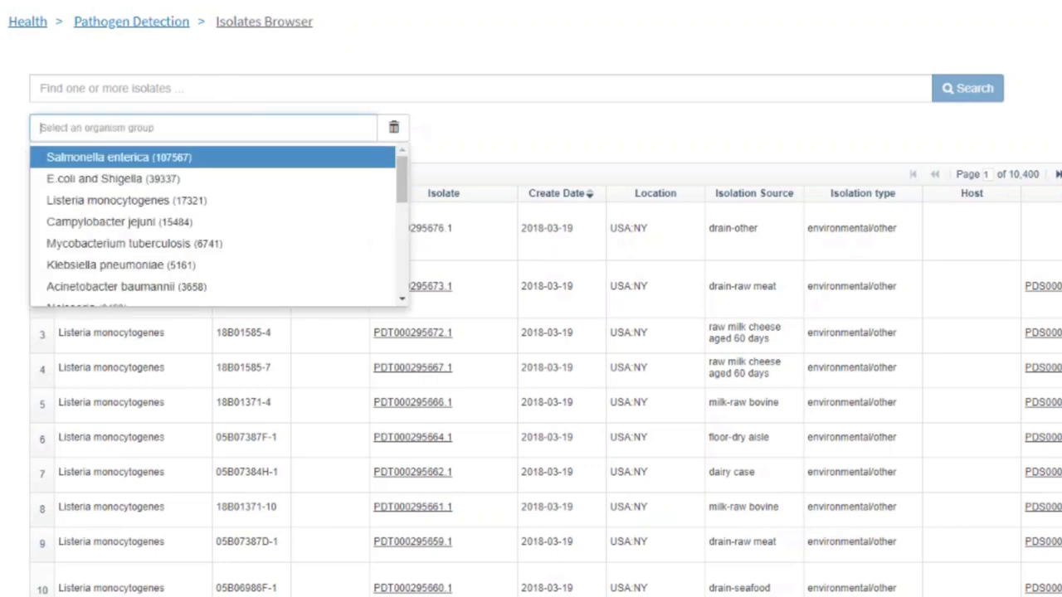
pyautogui.click(480, 125)
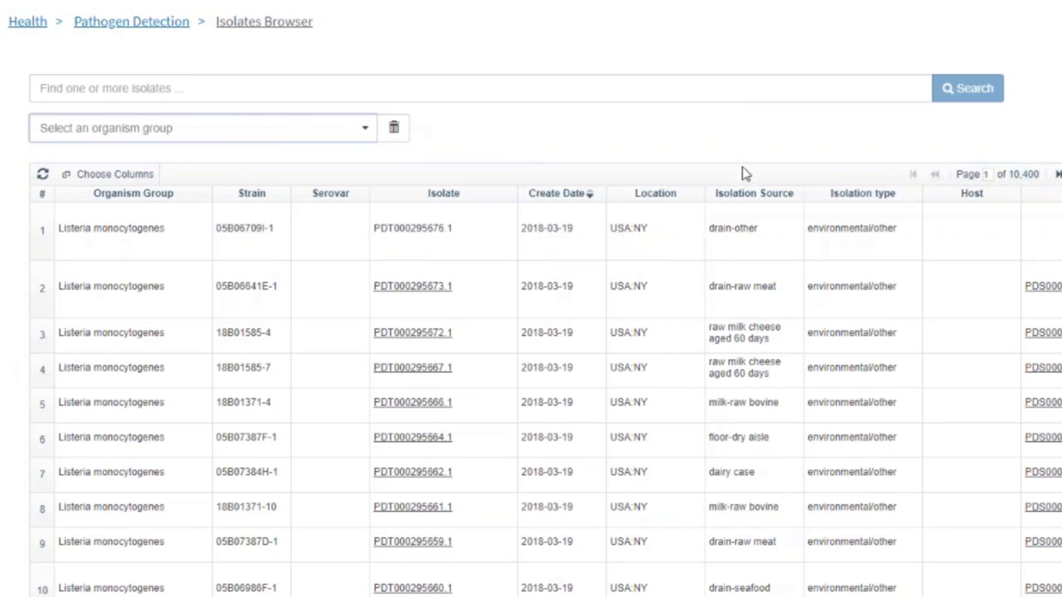
pyautogui.click(121, 176)
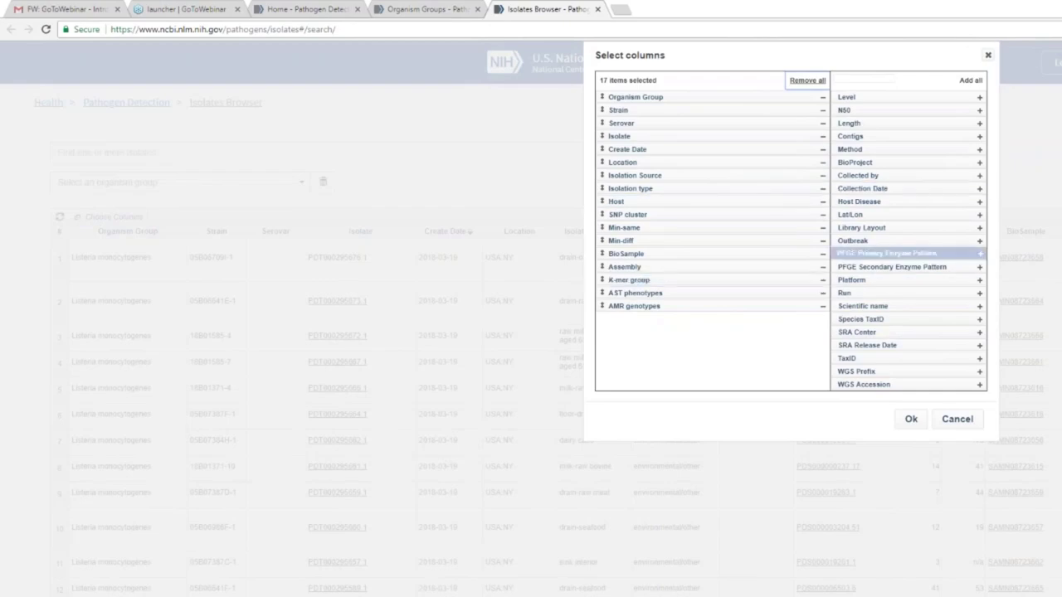
pyautogui.click(956, 423)
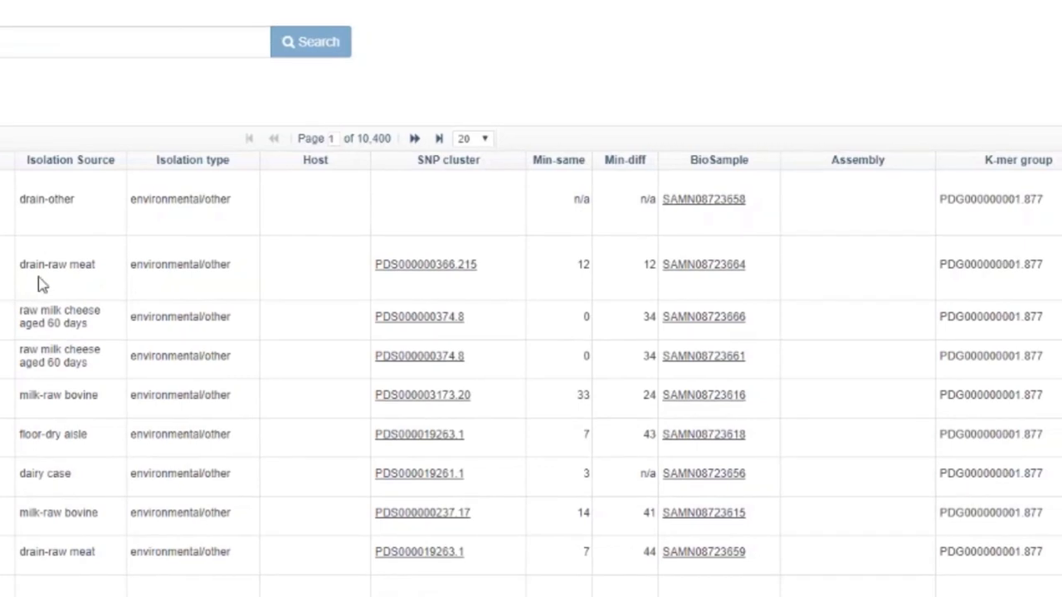
# Step: Sort the isolates table by Min-diff ascending so zero-difference isolates appear first
pyautogui.moveTo(641, 169)
pyautogui.scroll(-6, 190, 456)
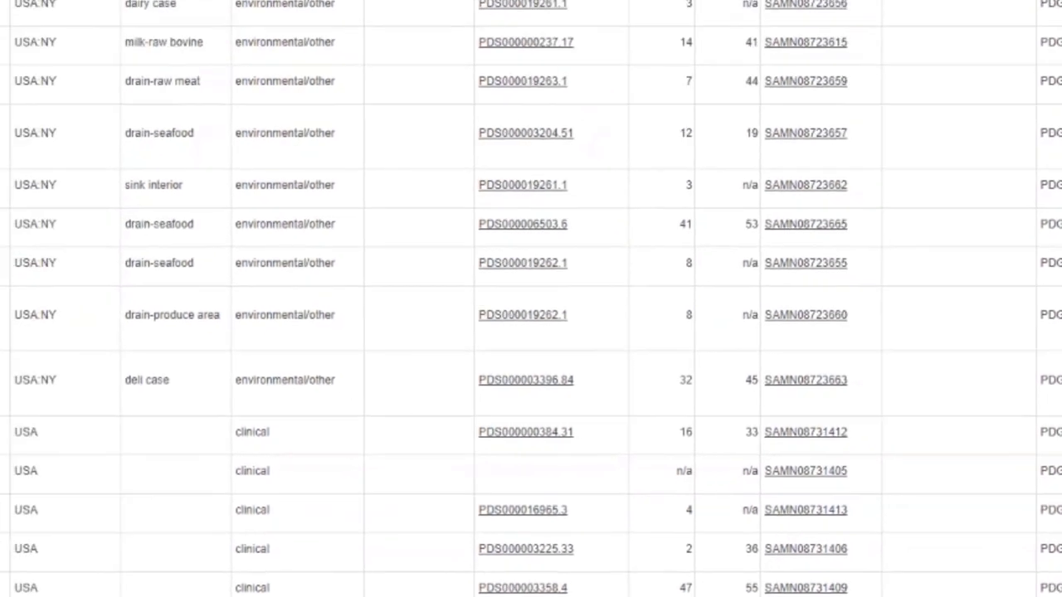
pyautogui.click(934, 108)
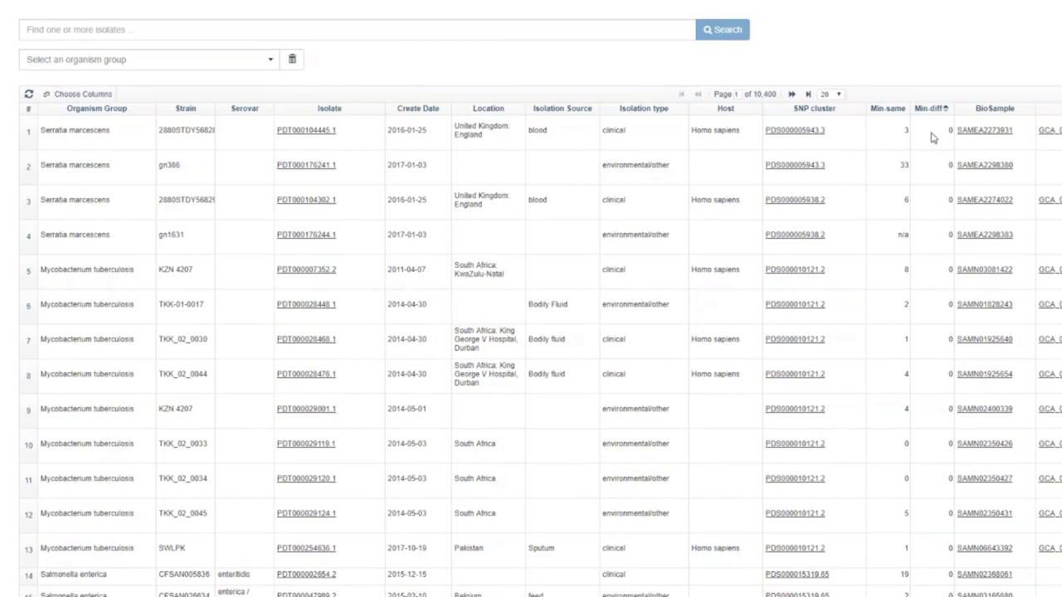
# Step: Search the isolates for new:1 to show only newly added isolates
pyautogui.click(145, 30)
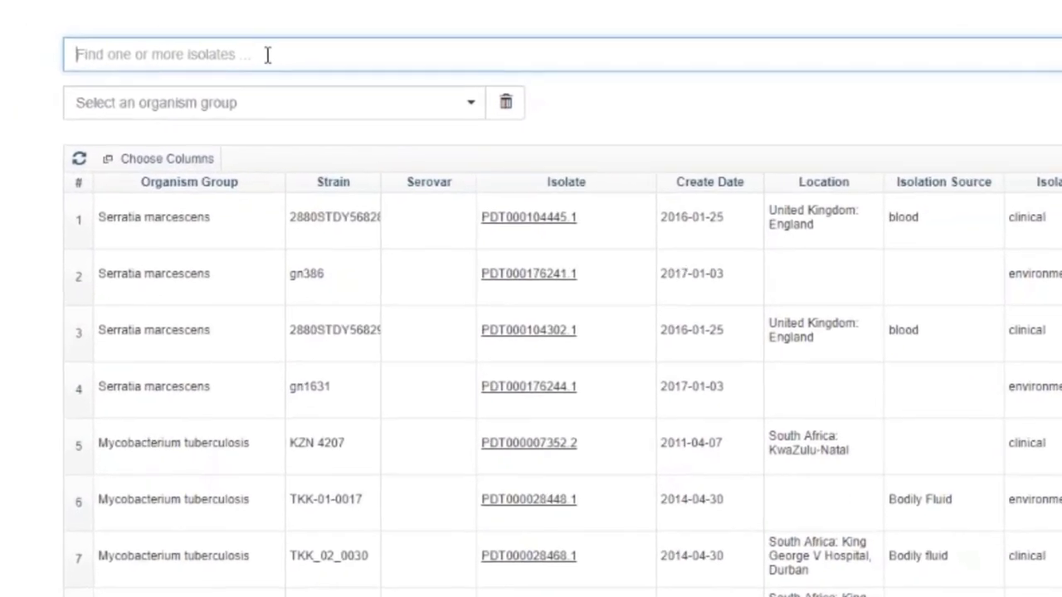
pyautogui.write('new')
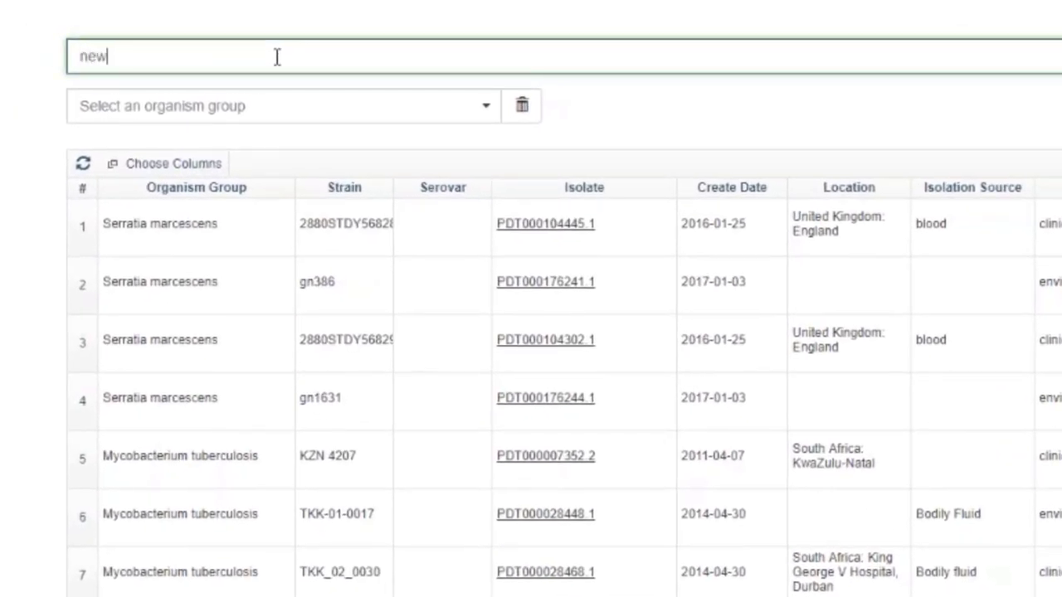
pyautogui.write(':1')
pyautogui.press('Return')
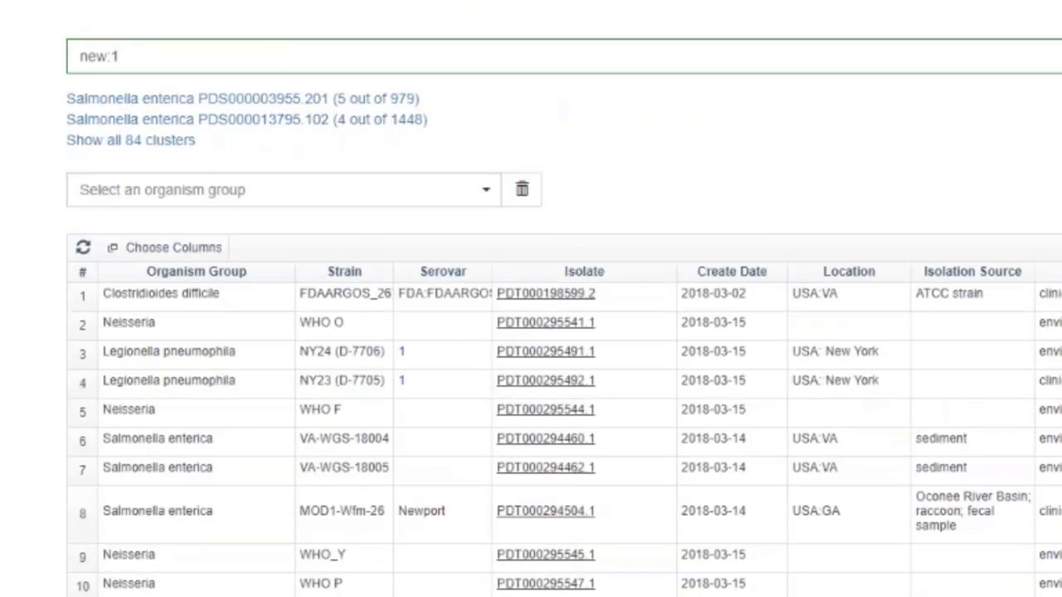
# Step: Set the organism group to Listeria monocytogenes, then change it to Salmonella enterica
pyautogui.click(482, 198)
pyautogui.click(197, 287)
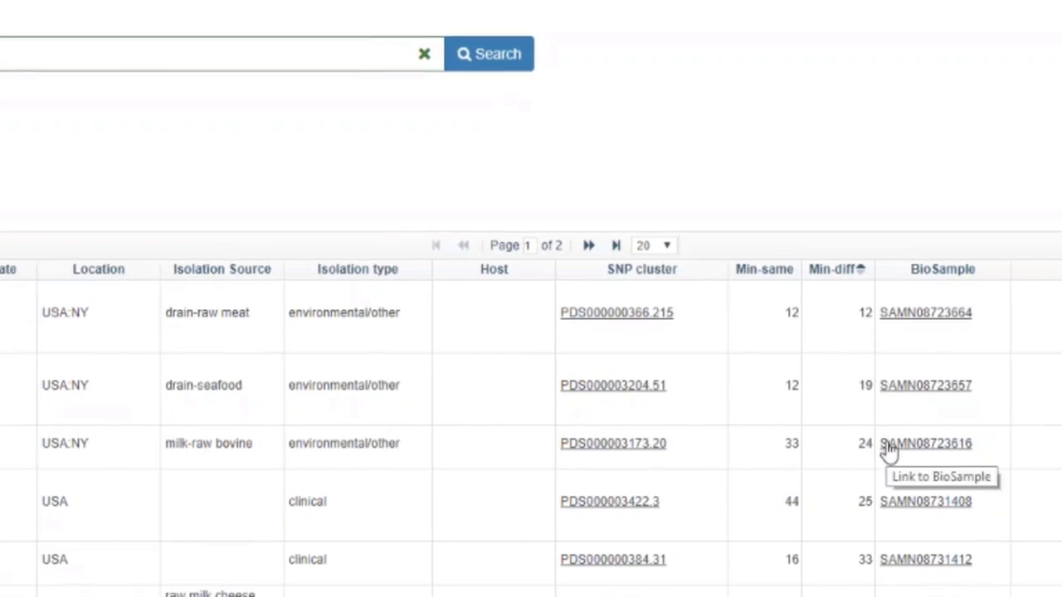
pyautogui.click(247, 180)
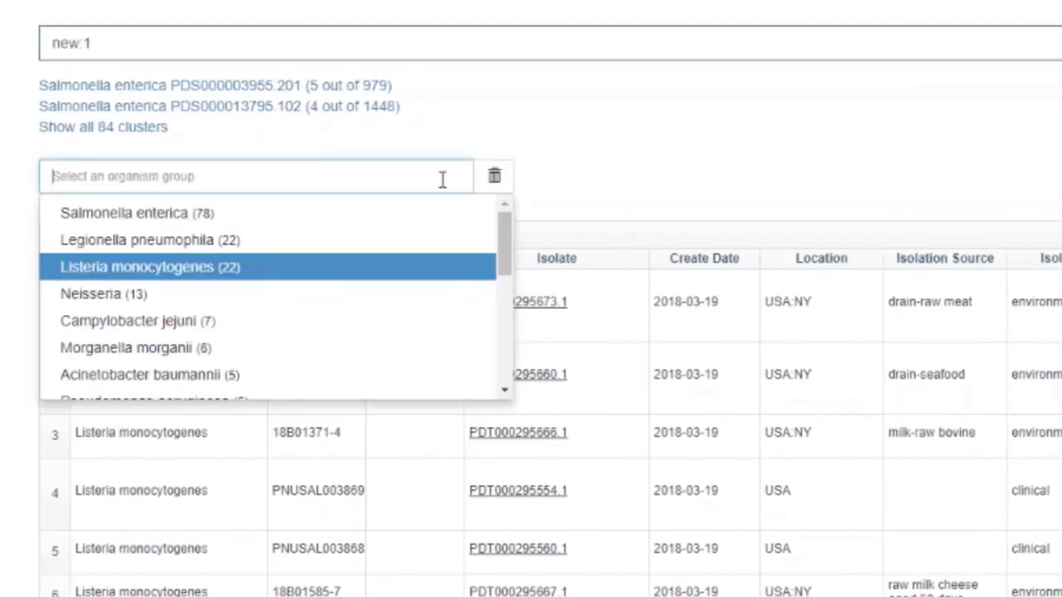
pyautogui.click(176, 220)
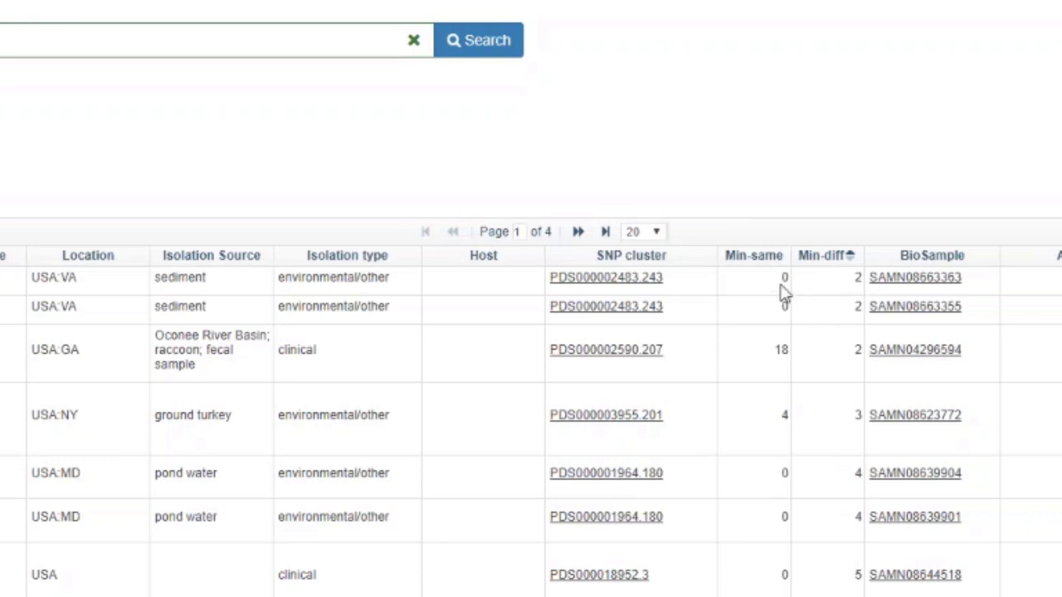
# Step: Open the first isolate's SNP cluster tree in a new tab and look it over
pyautogui.rightClick(609, 282)
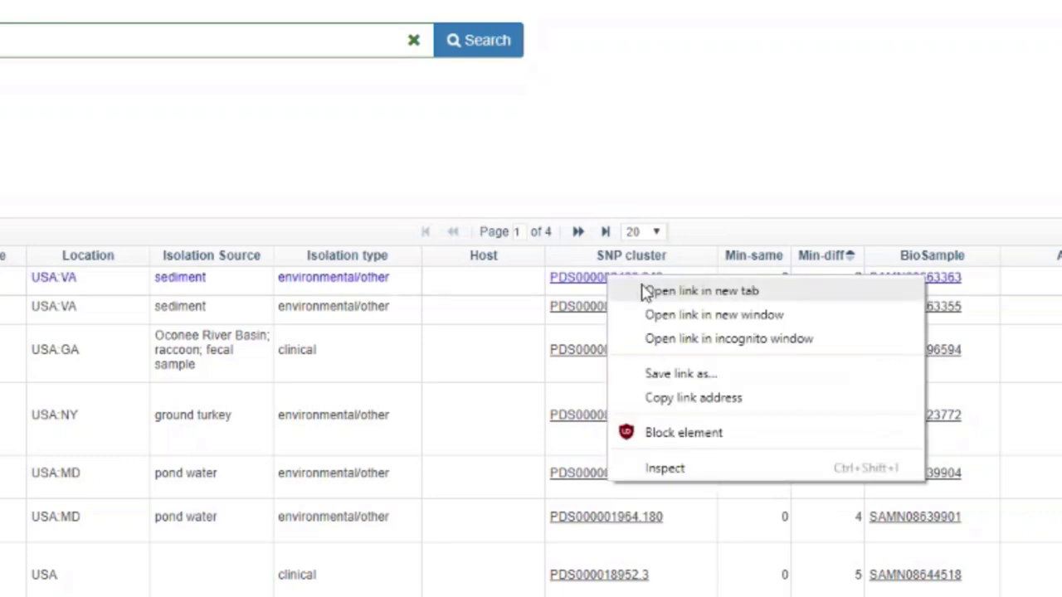
pyautogui.click(655, 289)
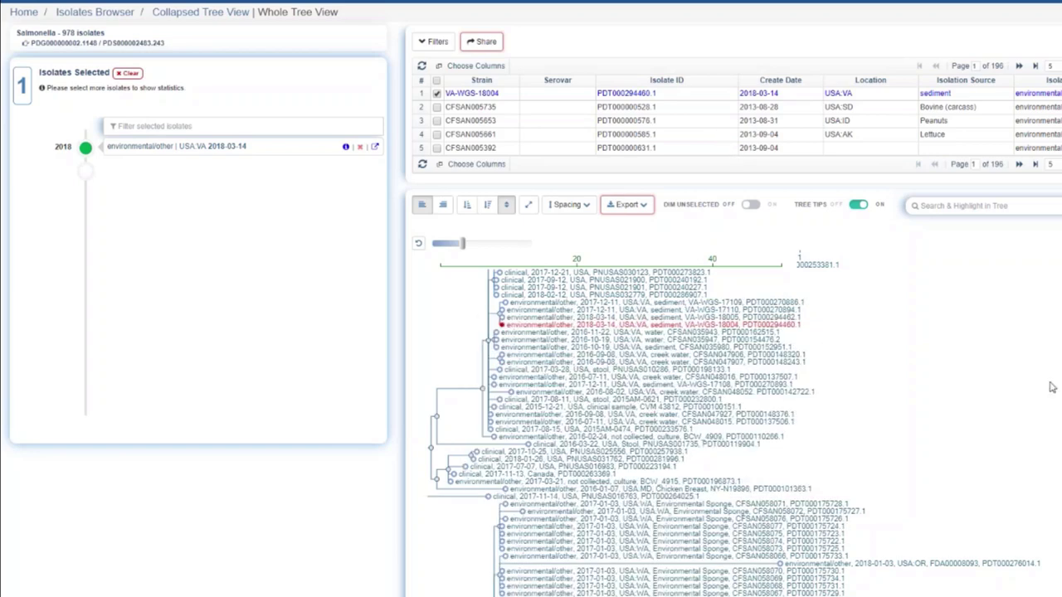
pyautogui.scroll(3, 1024, 550)
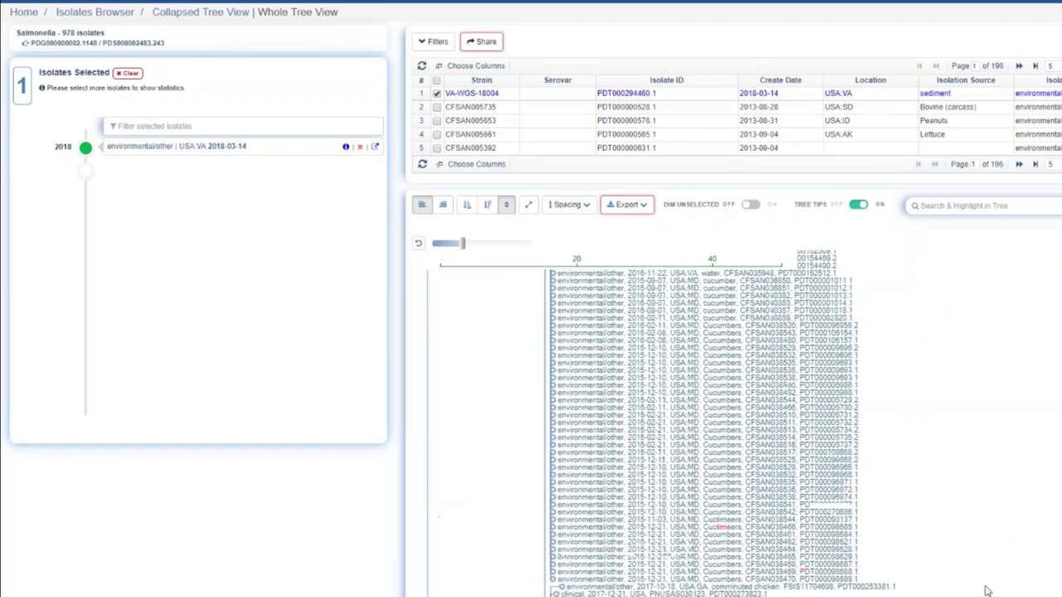
pyautogui.scroll(-3, 974, 390)
pyautogui.moveTo(713, 403)
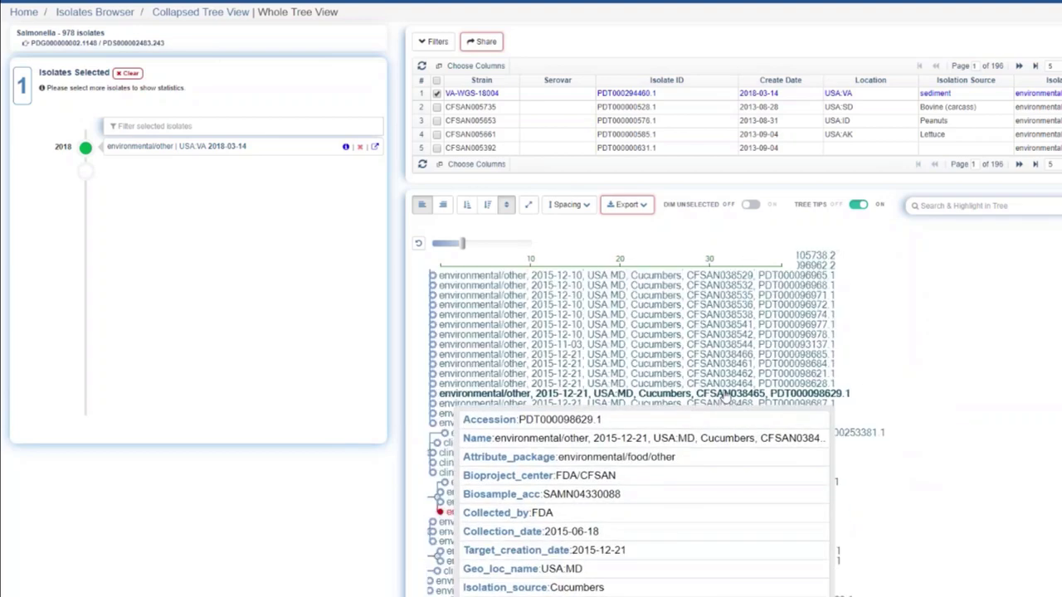
pyautogui.scroll(3, 991, 390)
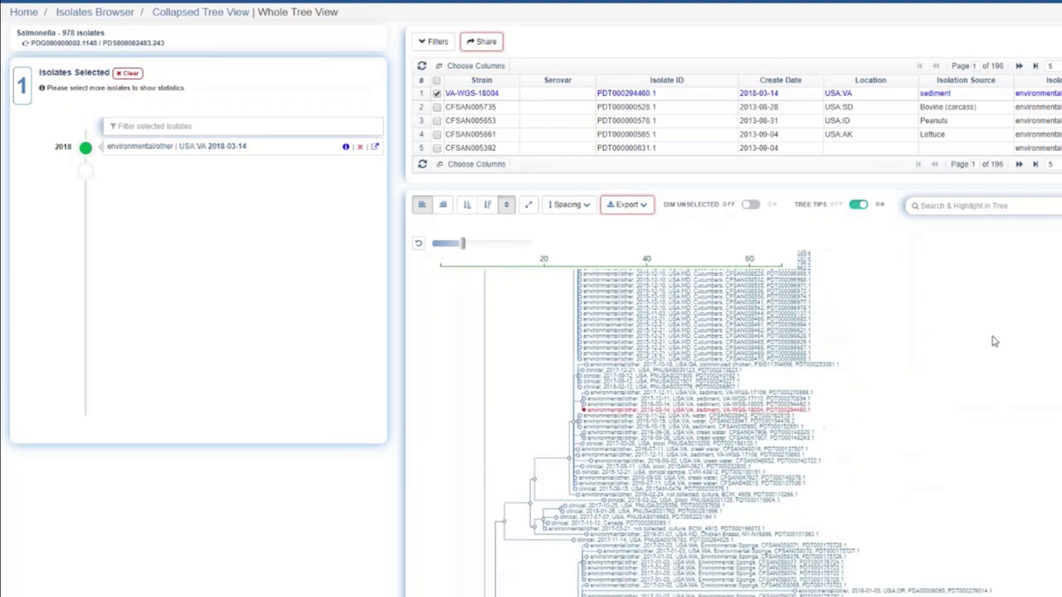
# Step: Pan and zoom the tree in on the red VA-WGS-18004 leaf and its nearest neighbours
pyautogui.moveTo(925, 440); pyautogui.dragTo(920, 370)
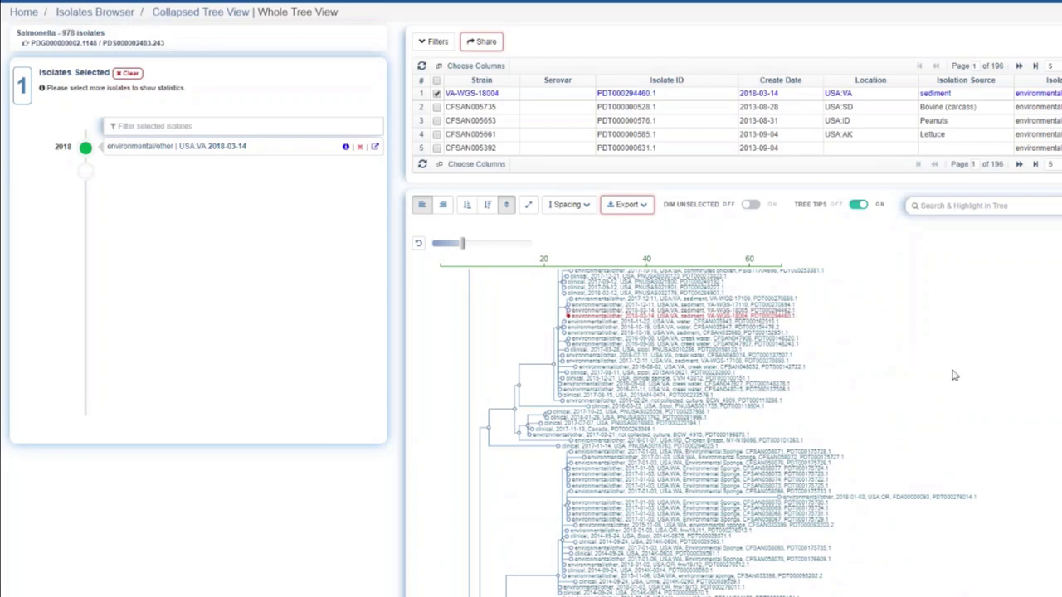
pyautogui.scroll(-10, 987, 393)
pyautogui.scroll(-10, 1019, 458)
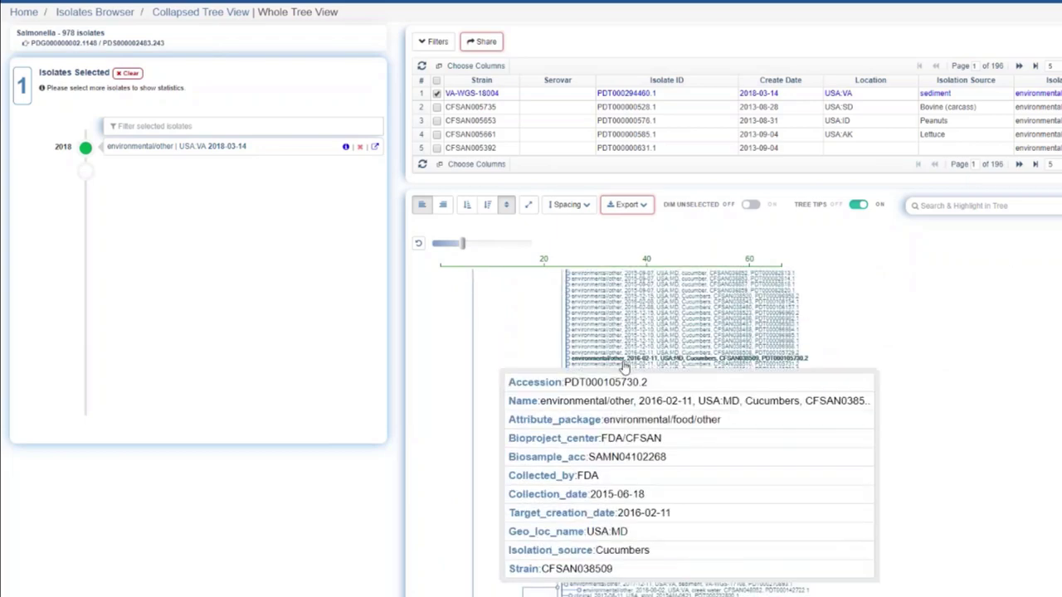
pyautogui.moveTo(689, 420)
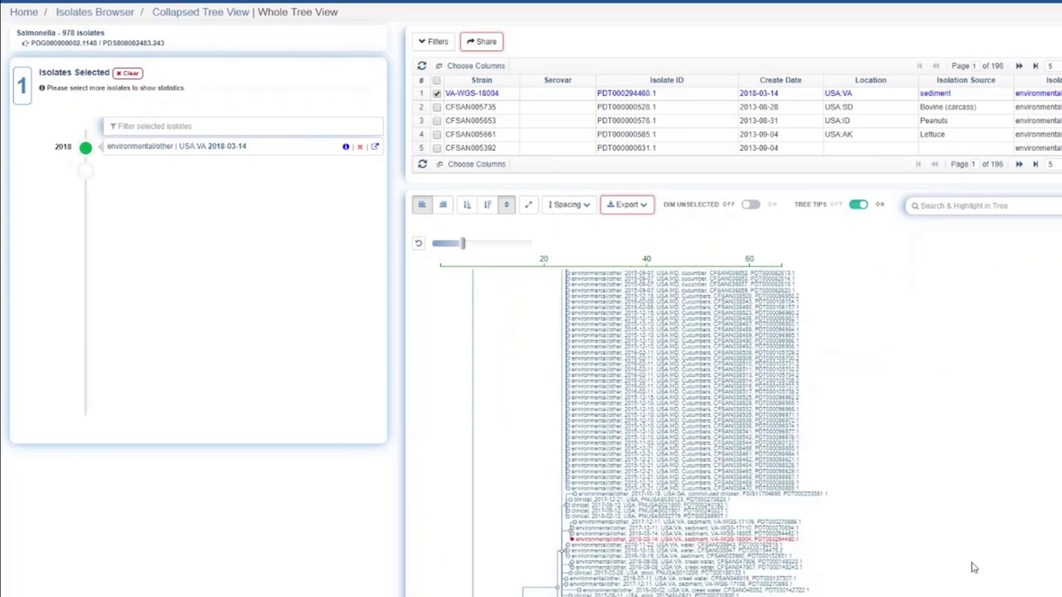
pyautogui.scroll(-5, 971, 564)
pyautogui.scroll(-3, 987, 459)
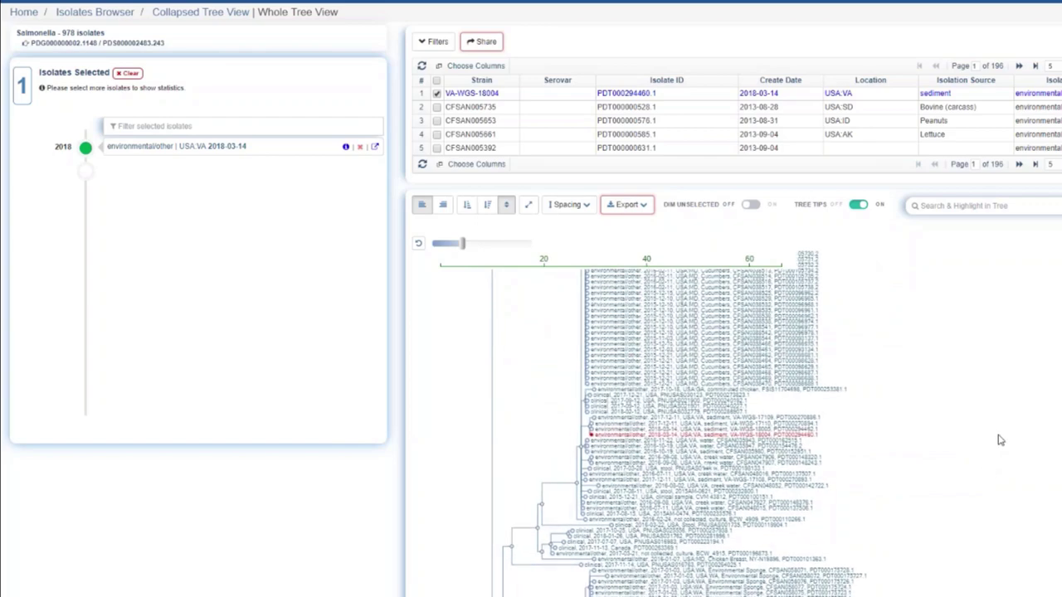
pyautogui.scroll(3, 587, 420)
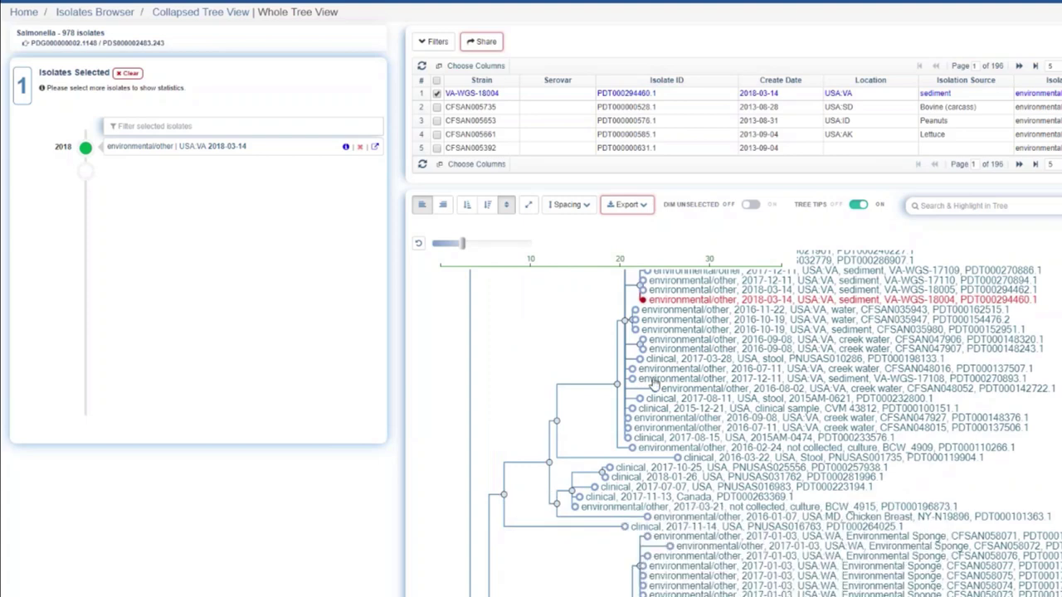
pyautogui.moveTo(668, 307)
# Step: Add the clinical 2017-08-11 isolate to the selection, showing a 4-SNP distance from VA-WGS-18004
pyautogui.click(663, 399)
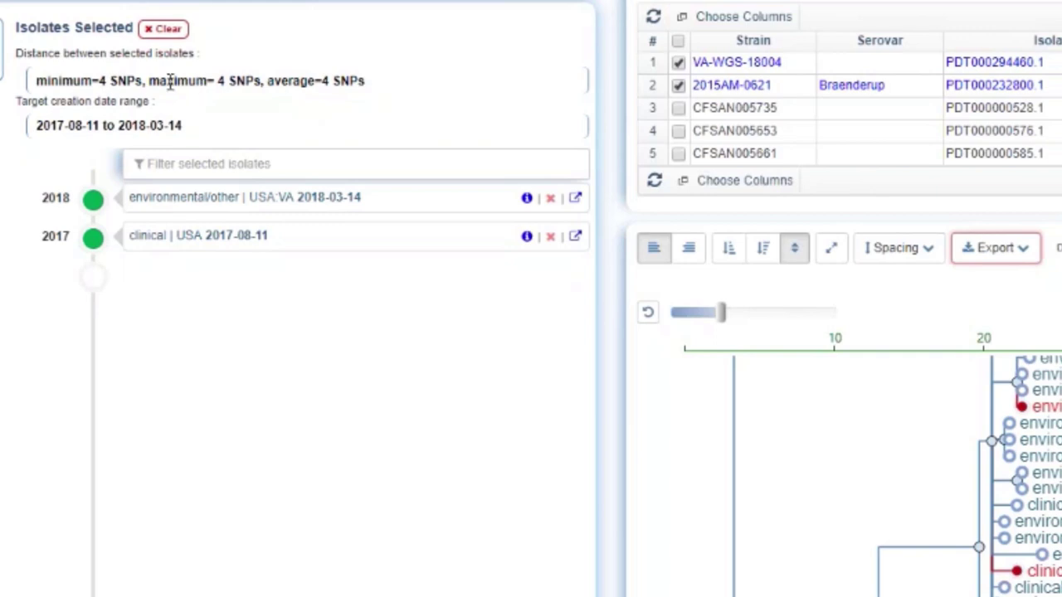
pyautogui.moveTo(1043, 440)
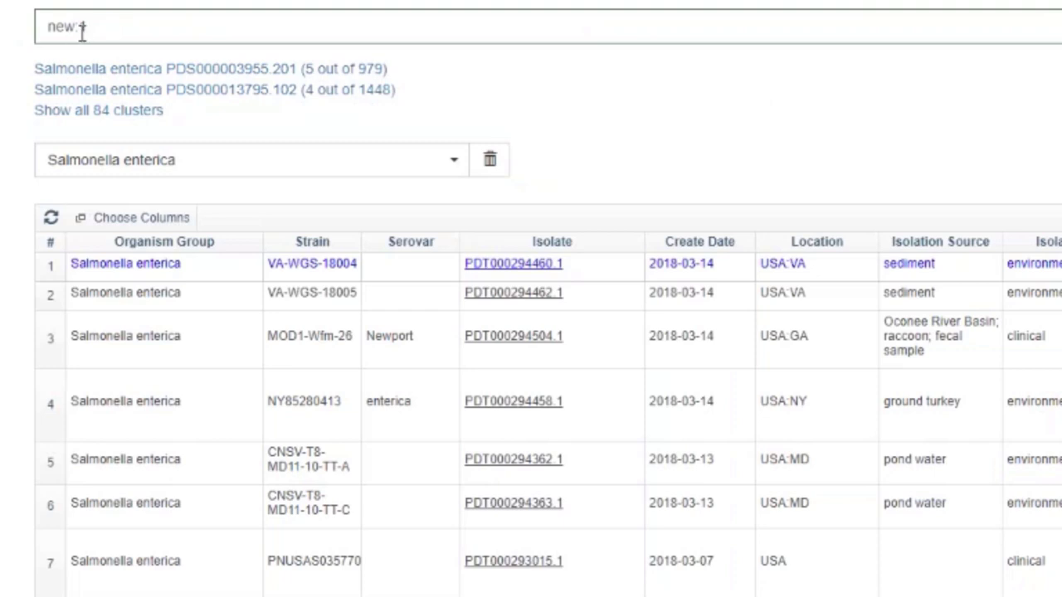
# Step: Open cluster PDS000003955.201's tree in a new tab and jump to each of its five selected isolates
pyautogui.rightClick(280, 73)
pyautogui.click(324, 85)
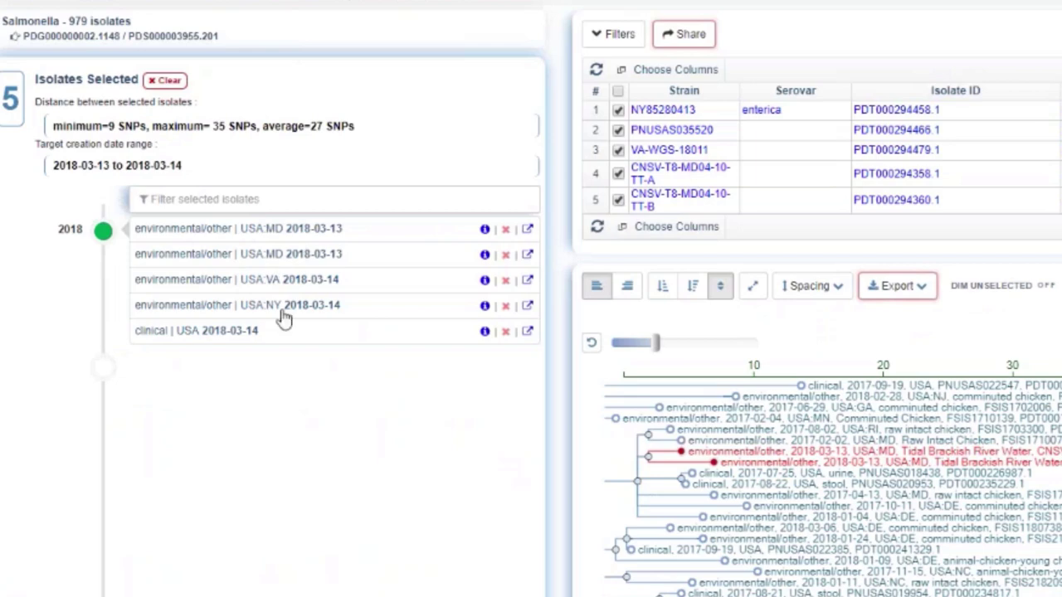
pyautogui.click(251, 331)
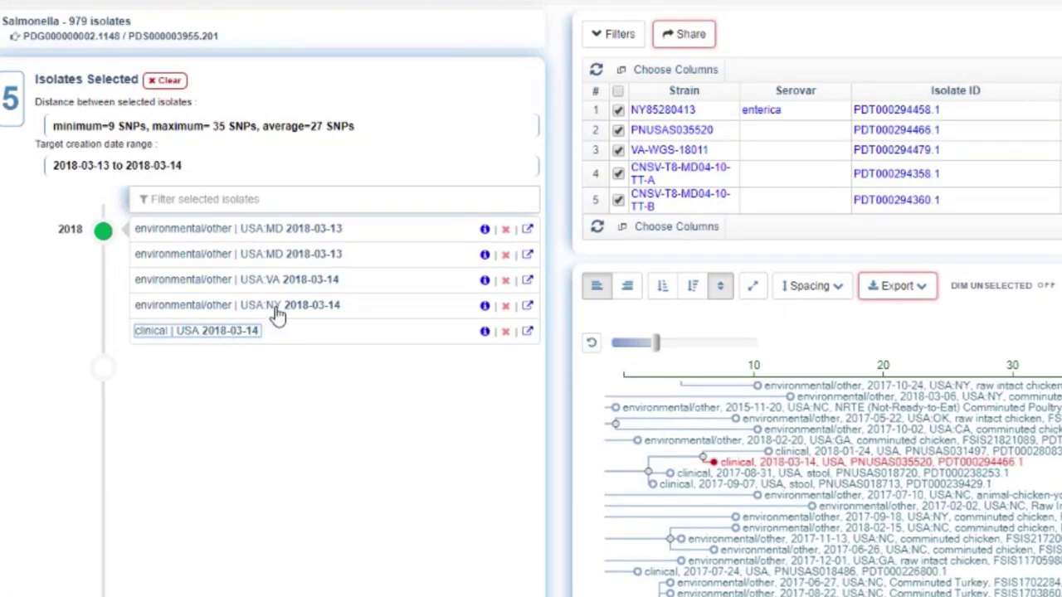
pyautogui.click(276, 309)
pyautogui.click(274, 279)
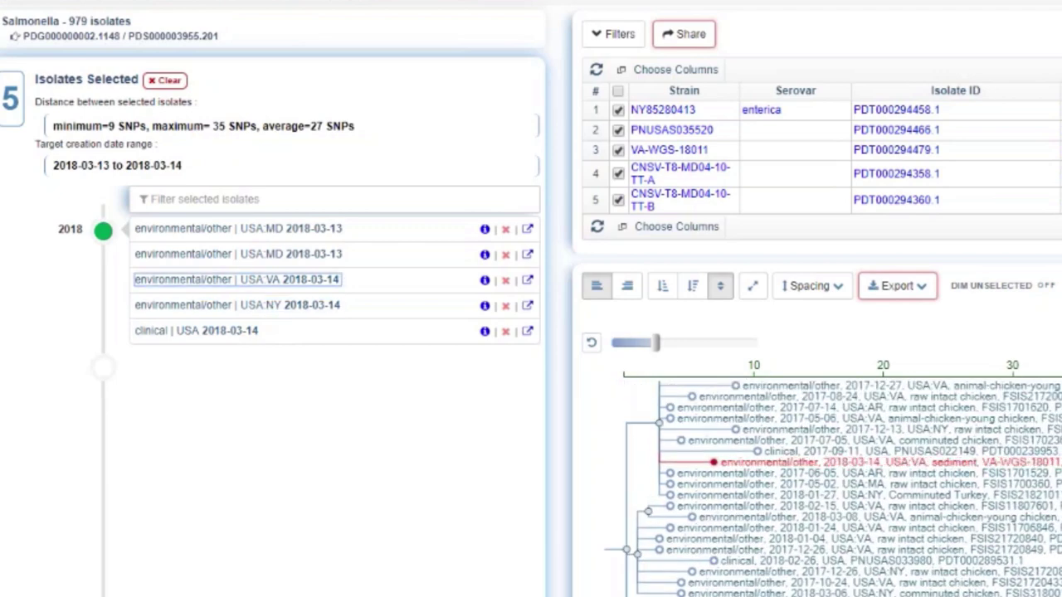
pyautogui.click(278, 254)
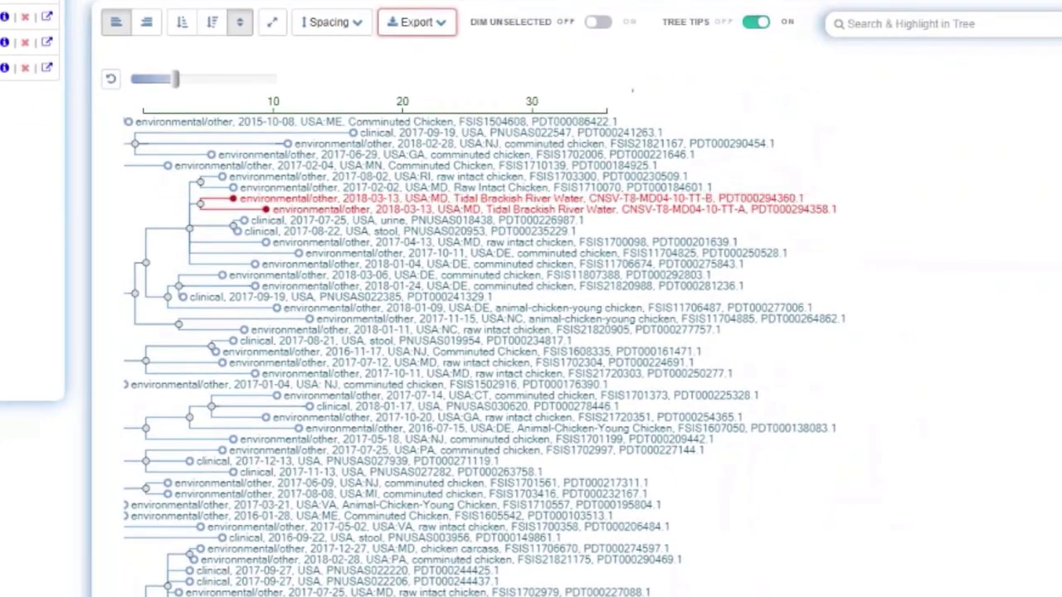
pyautogui.scroll(-10, 924, 451)
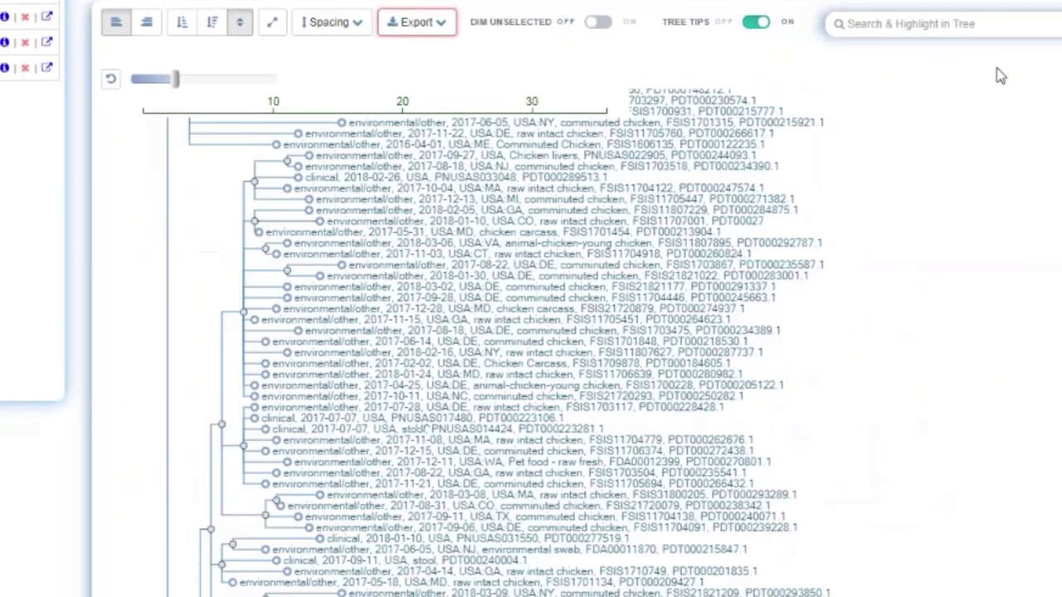
pyautogui.scroll(-10, 961, 343)
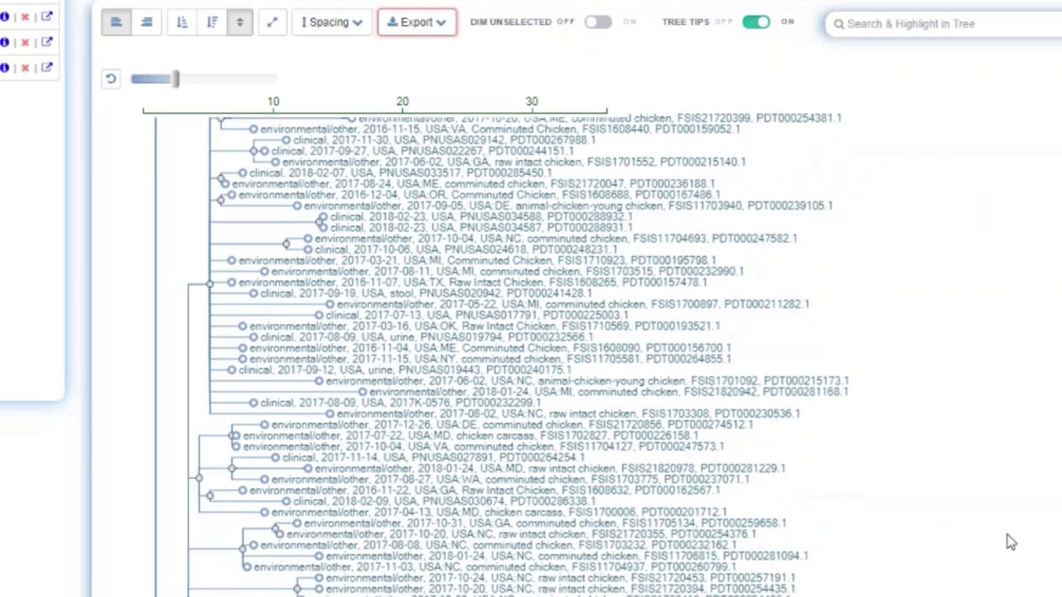
pyautogui.scroll(-5, 1035, 220)
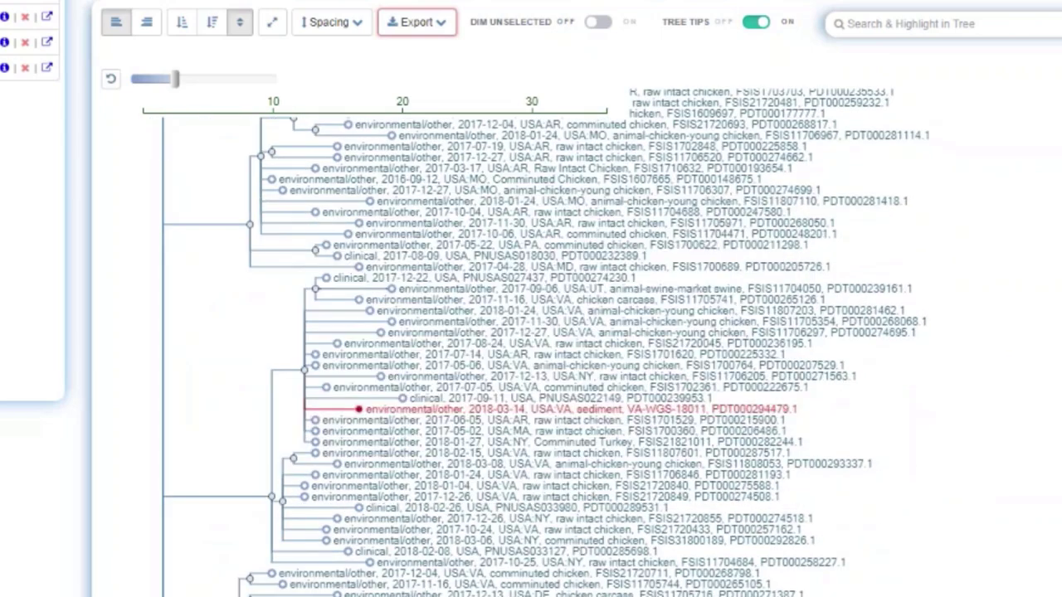
pyautogui.scroll(-10, 468, 342)
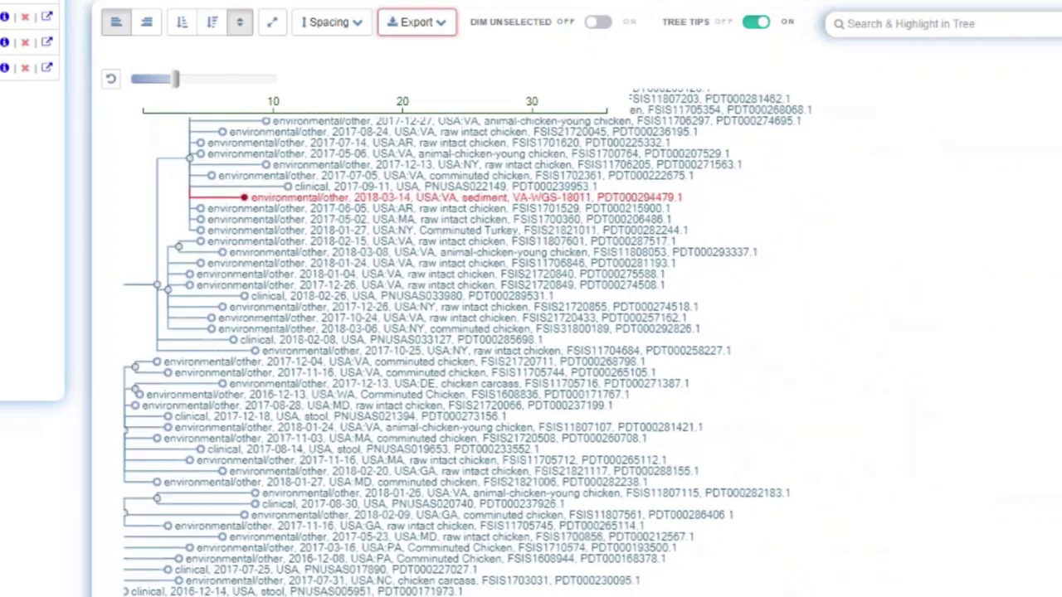
pyautogui.scroll(-2, 488, 343)
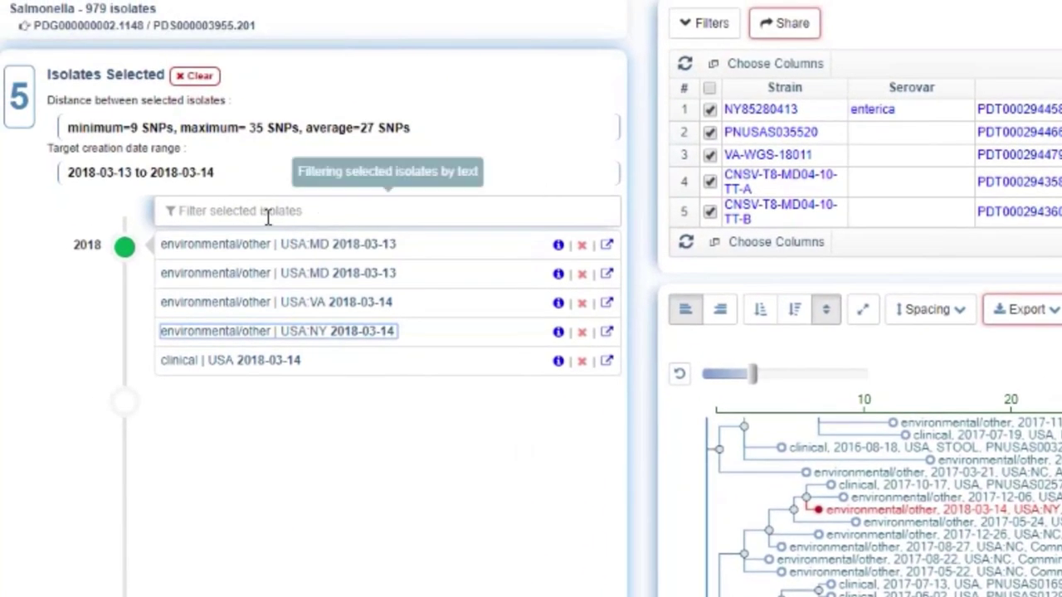
pyautogui.click(268, 214)
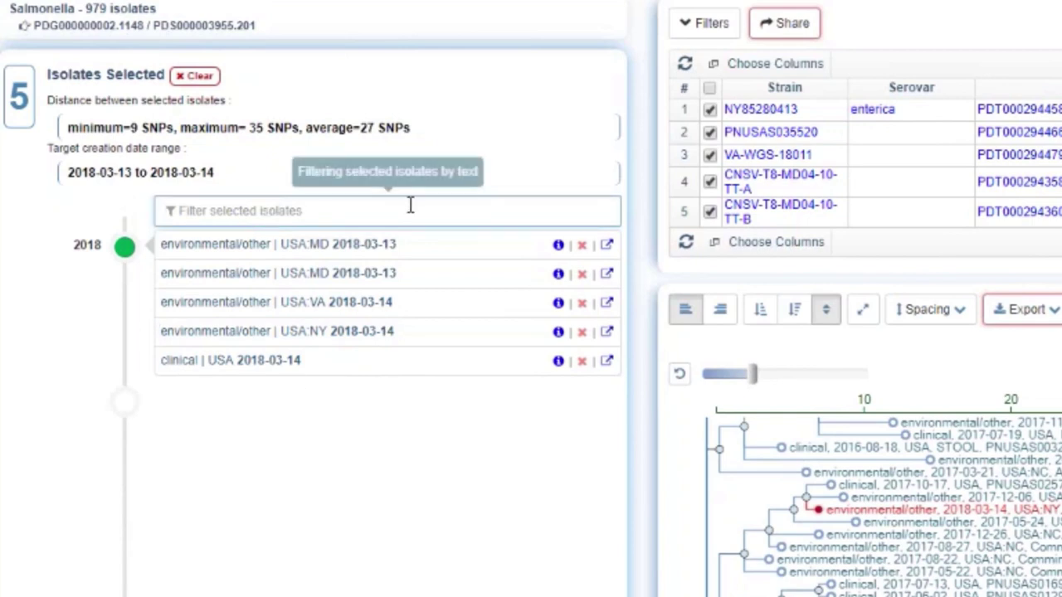
pyautogui.write('MD')
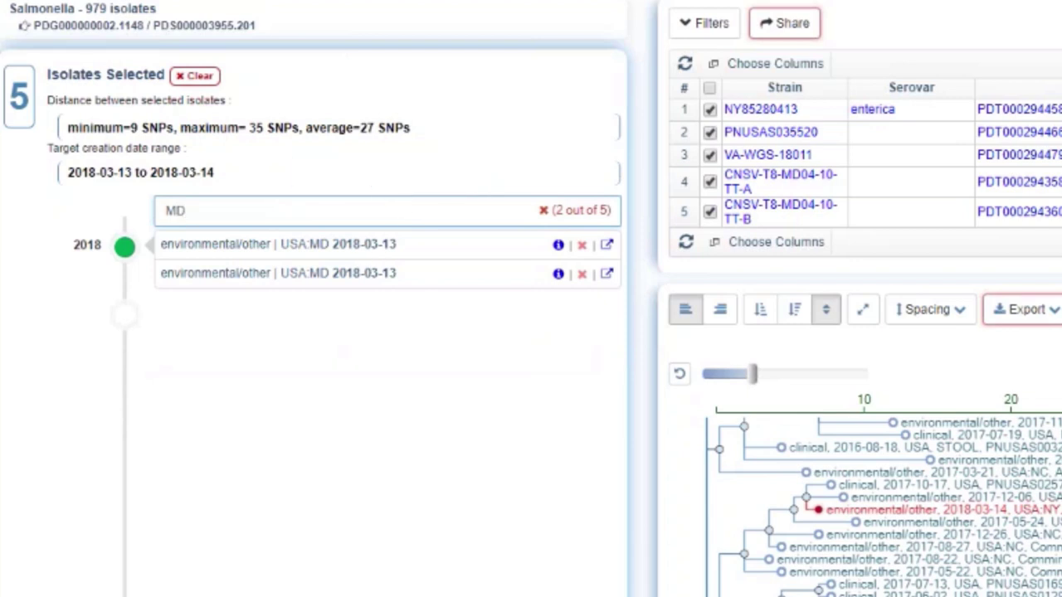
pyautogui.click(543, 211)
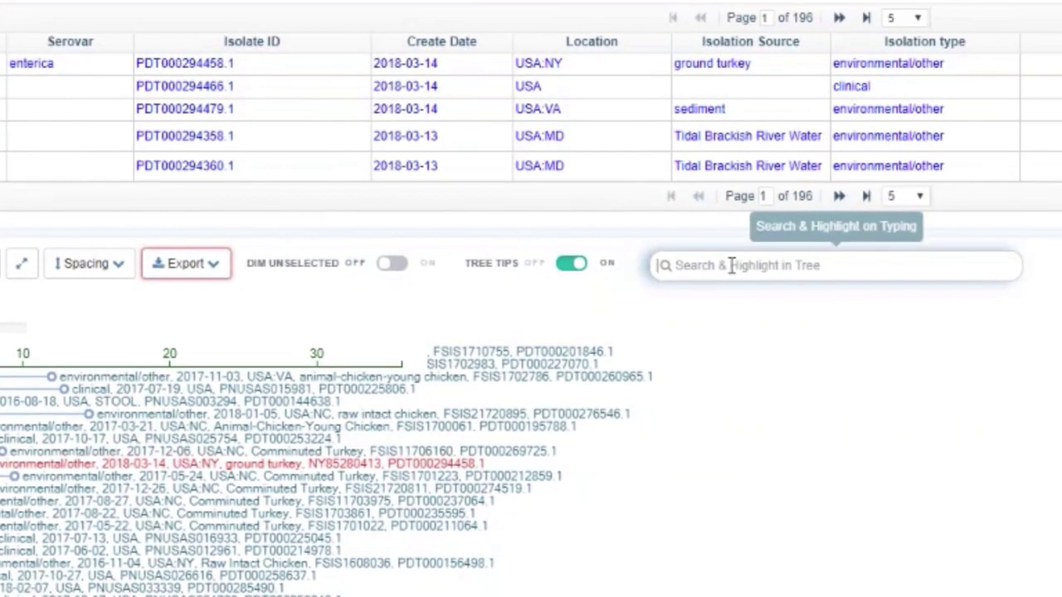
# Step: Search and highlight 'Chicken' in the tree, selecting 538 isolates spanning 0–78 SNPs
pyautogui.click(730, 266)
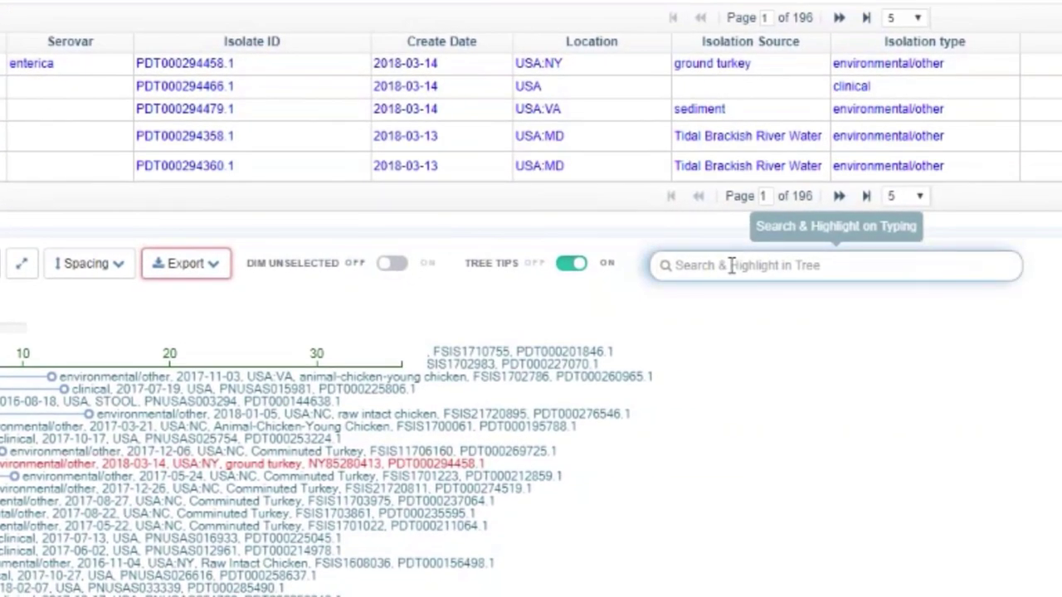
pyautogui.write('Chicken')
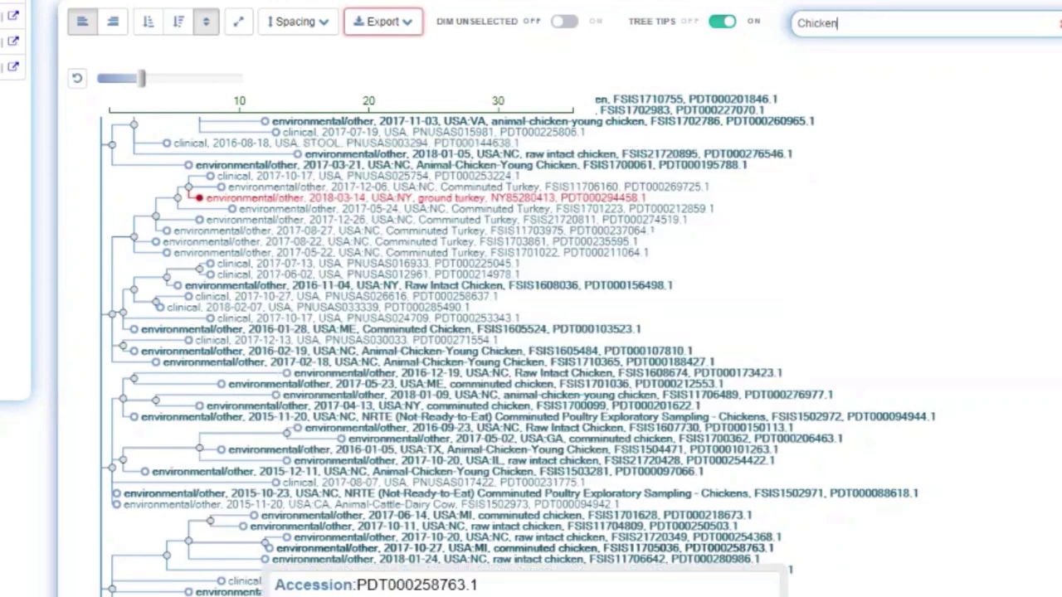
pyautogui.moveTo(584, 171)
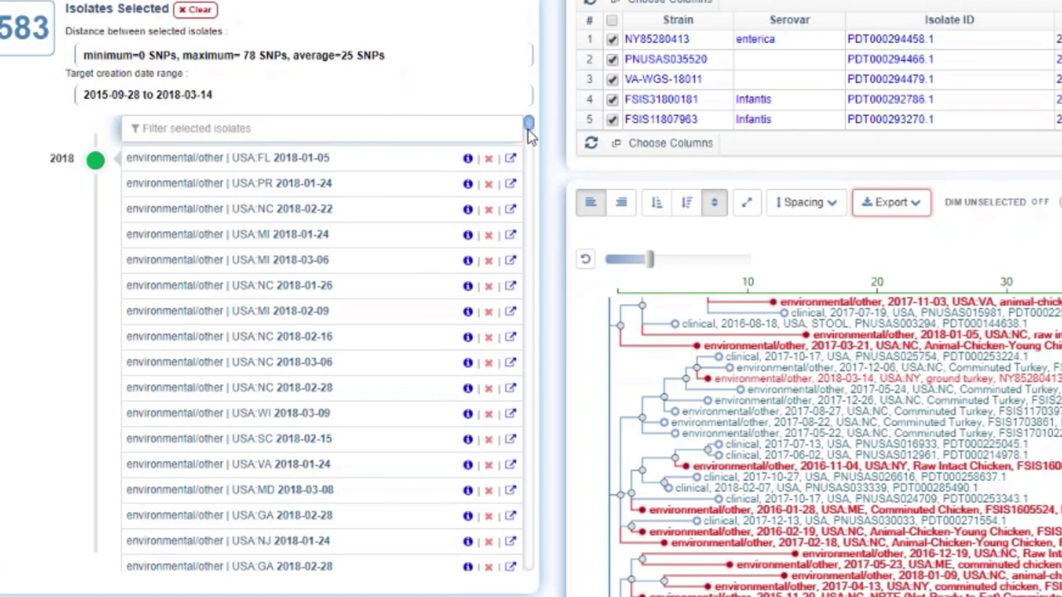
pyautogui.moveTo(528, 125); pyautogui.dragTo(213, 216)
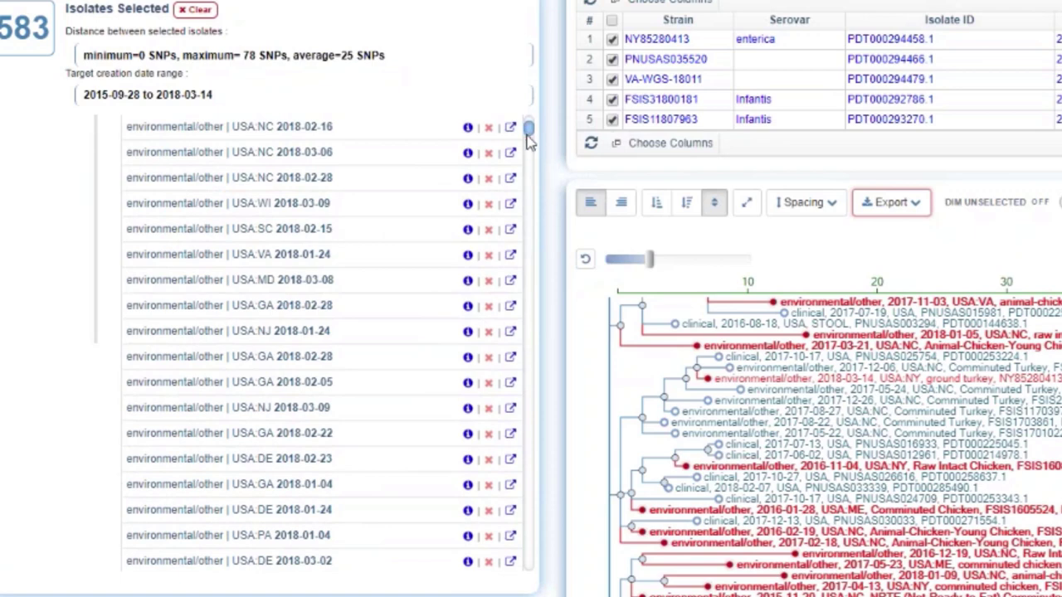
pyautogui.moveTo(529, 136)
pyautogui.mouseDown()
pyautogui.moveTo(570, 403)
pyautogui.moveTo(573, 574)
pyautogui.moveTo(581, 124)
pyautogui.mouseUp()
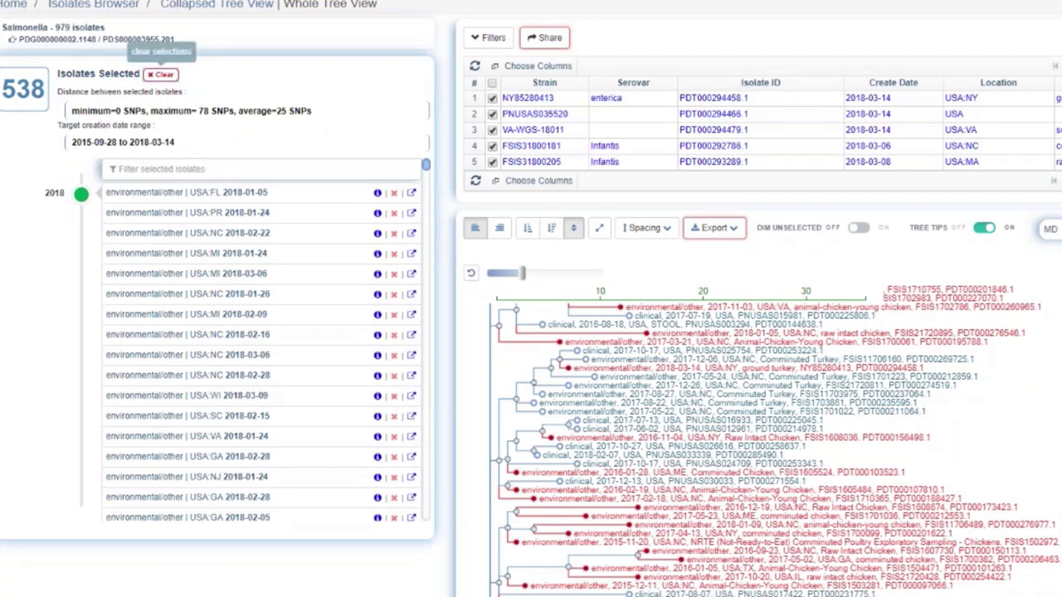
# Step: Clear the selection, select the seven clinical leaves under their node, and show that clade as a subtree
pyautogui.click(161, 74)
pyautogui.scroll(5, 737, 393)
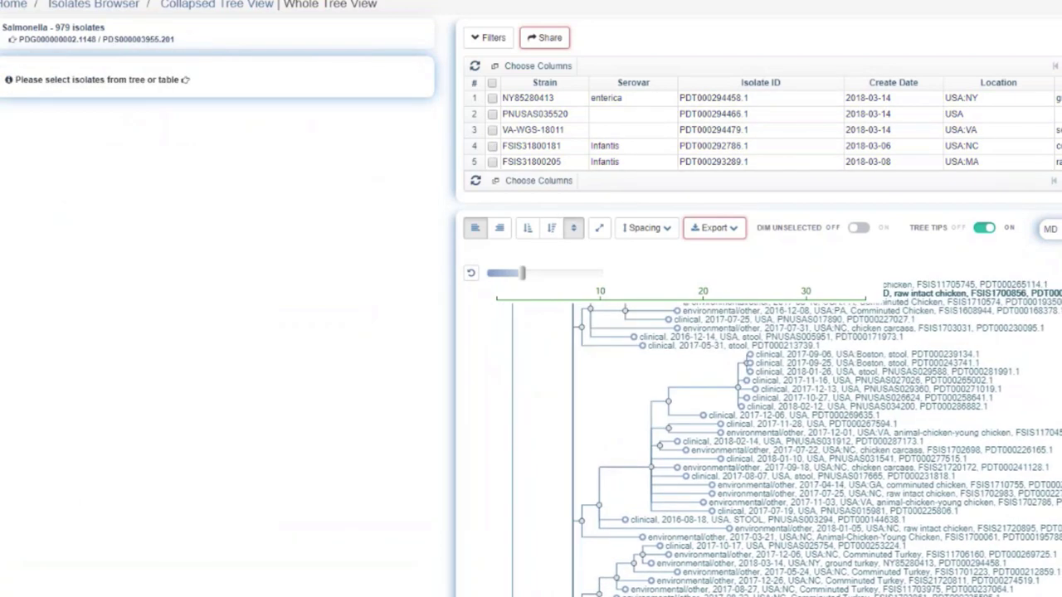
pyautogui.click(737, 393)
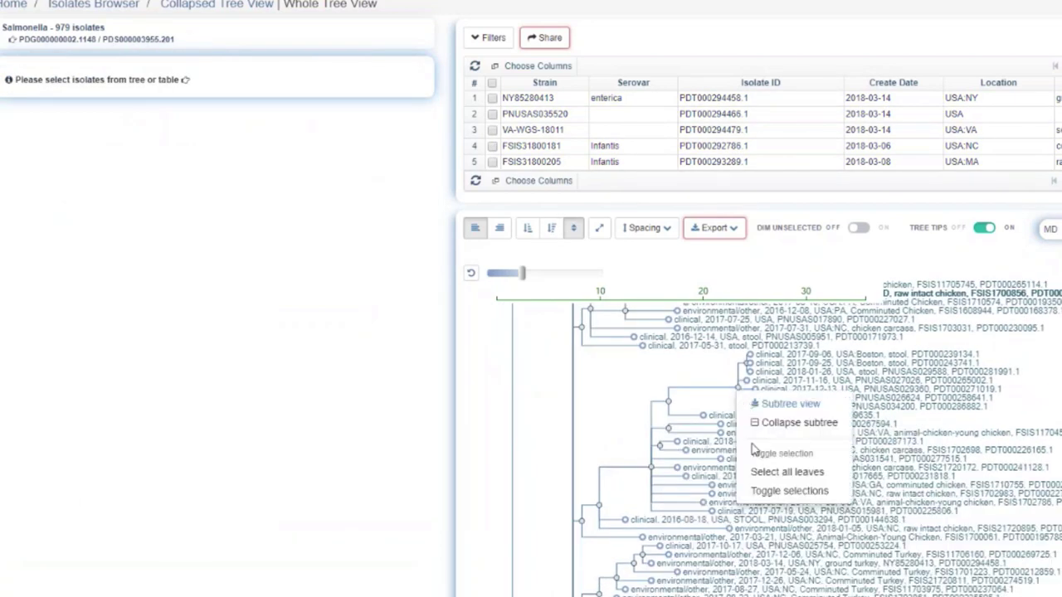
pyautogui.click(772, 472)
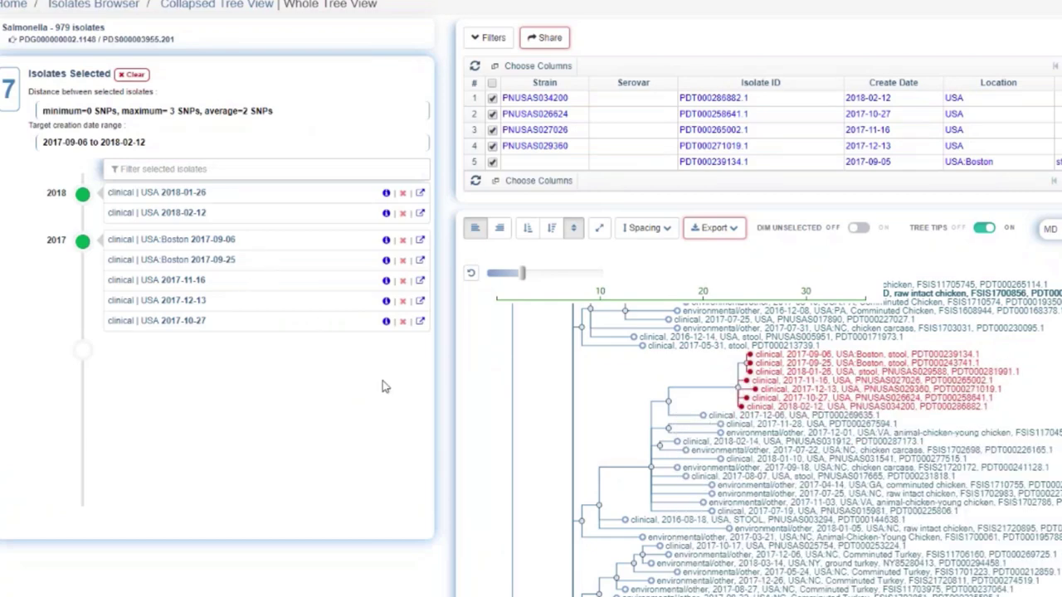
pyautogui.rightClick(739, 390)
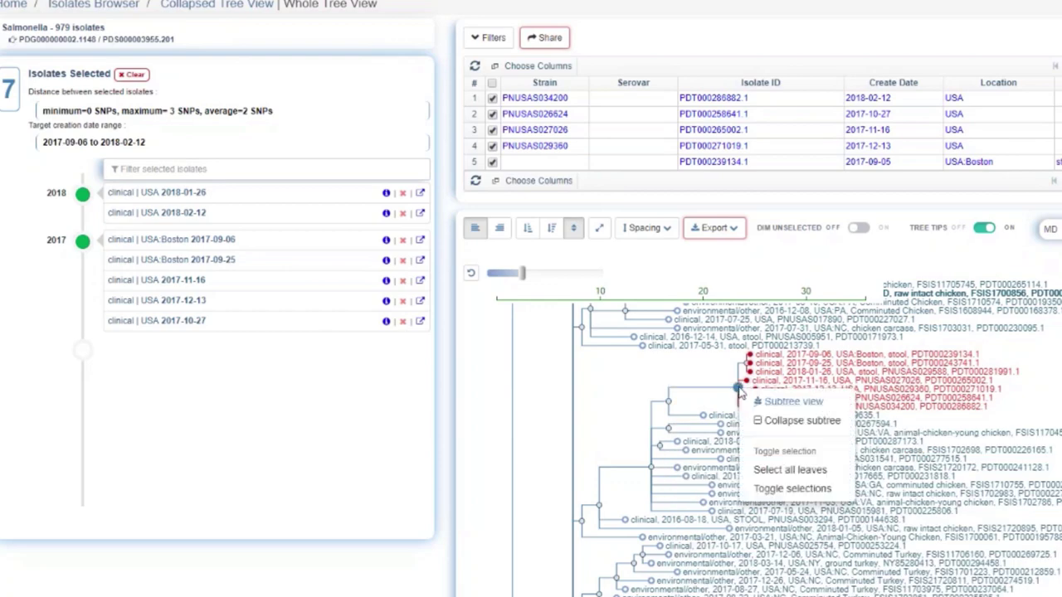
pyautogui.click(780, 405)
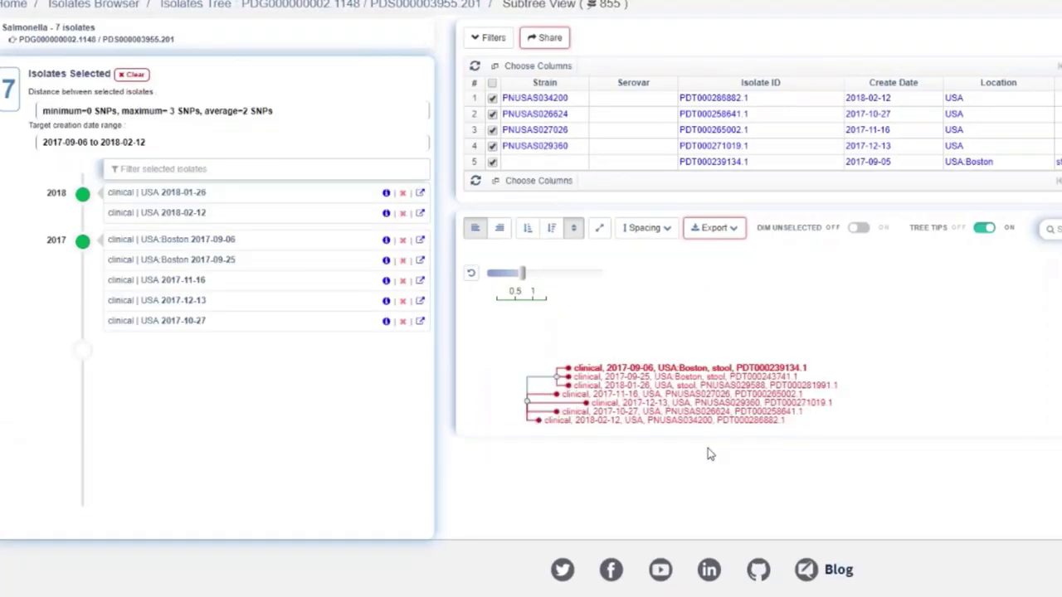
# Step: Collapse the subtree from its root node, then expand it back into seven labelled clinical leaves
pyautogui.rightClick(527, 403)
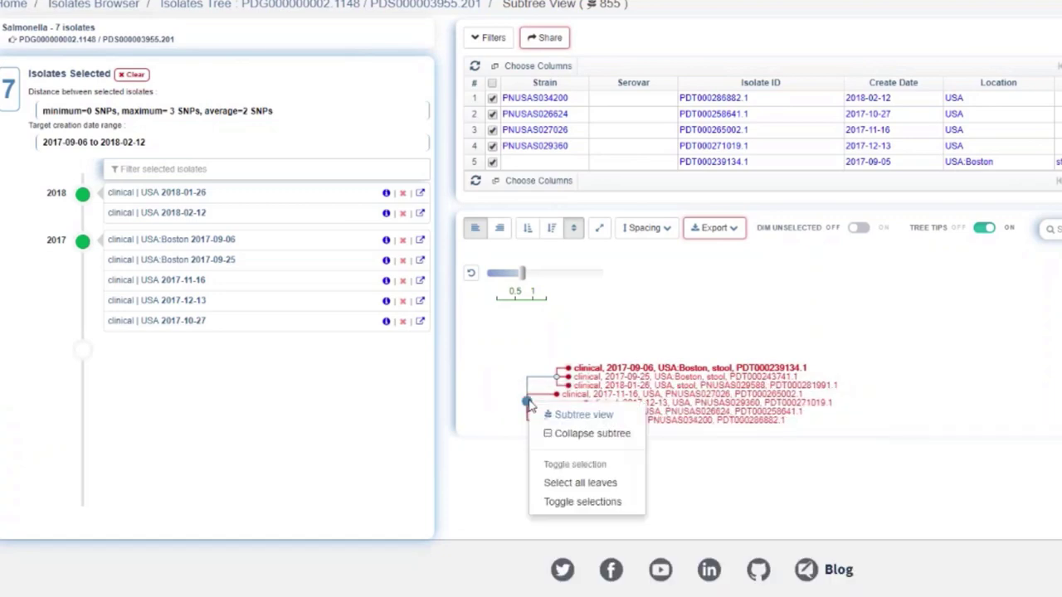
pyautogui.click(584, 435)
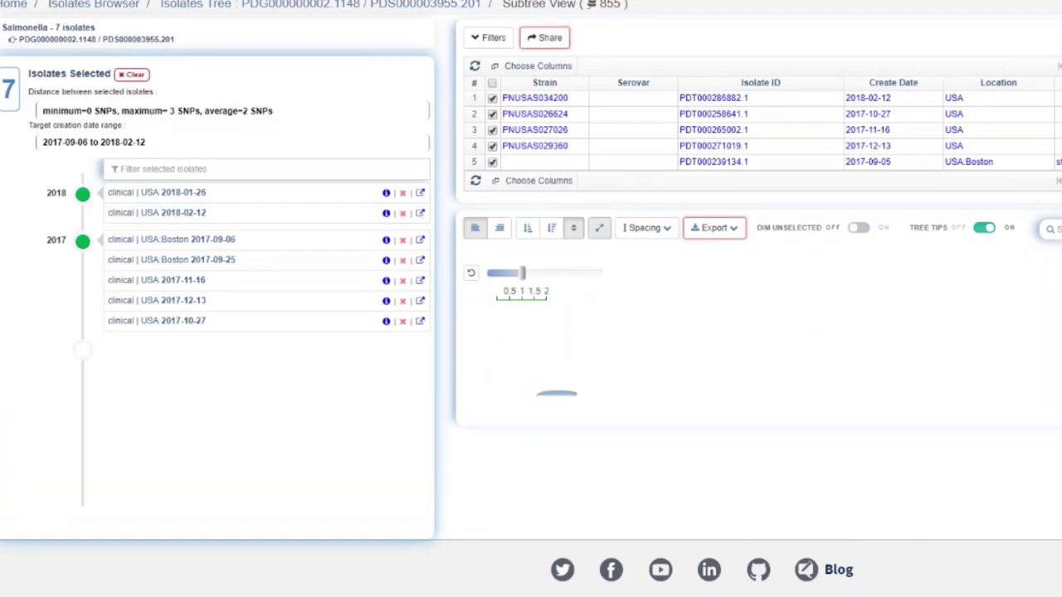
pyautogui.click(600, 232)
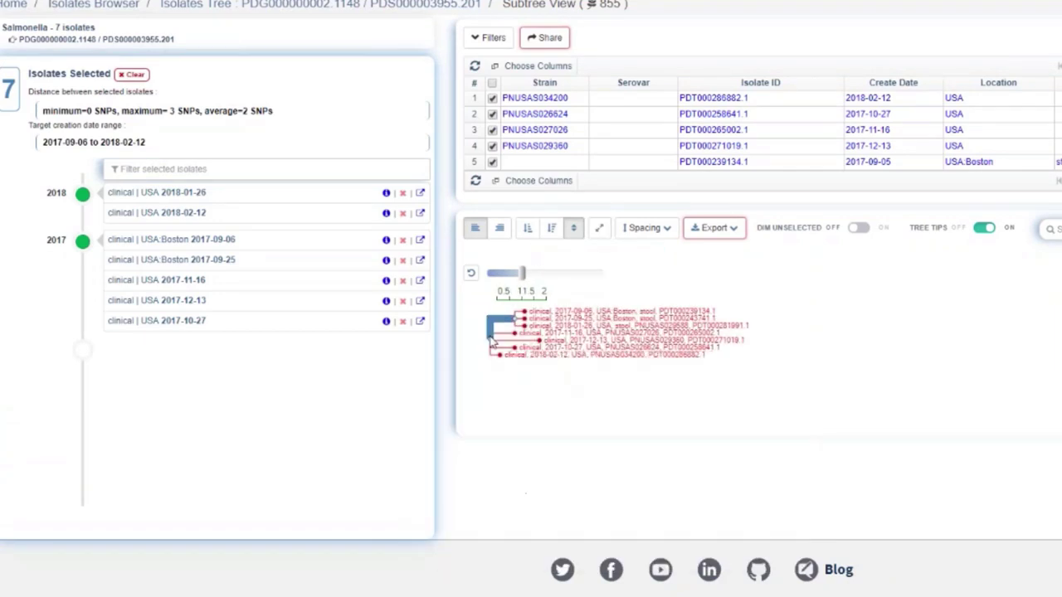
# Step: Export the seven-isolate subtree as a PNG image, then bring the tree export formats back up
pyautogui.click(715, 230)
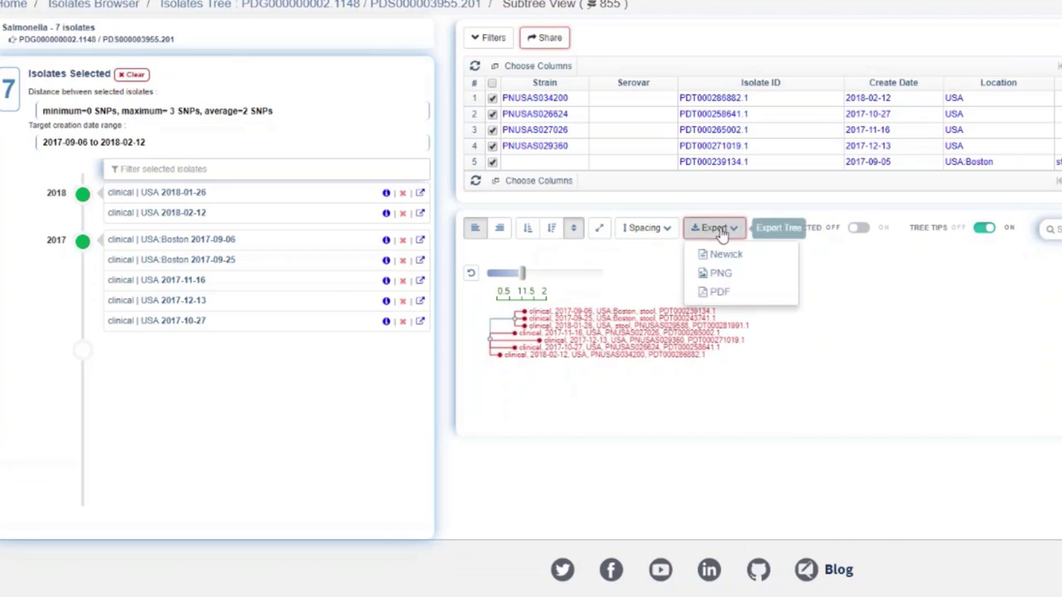
pyautogui.click(663, 258)
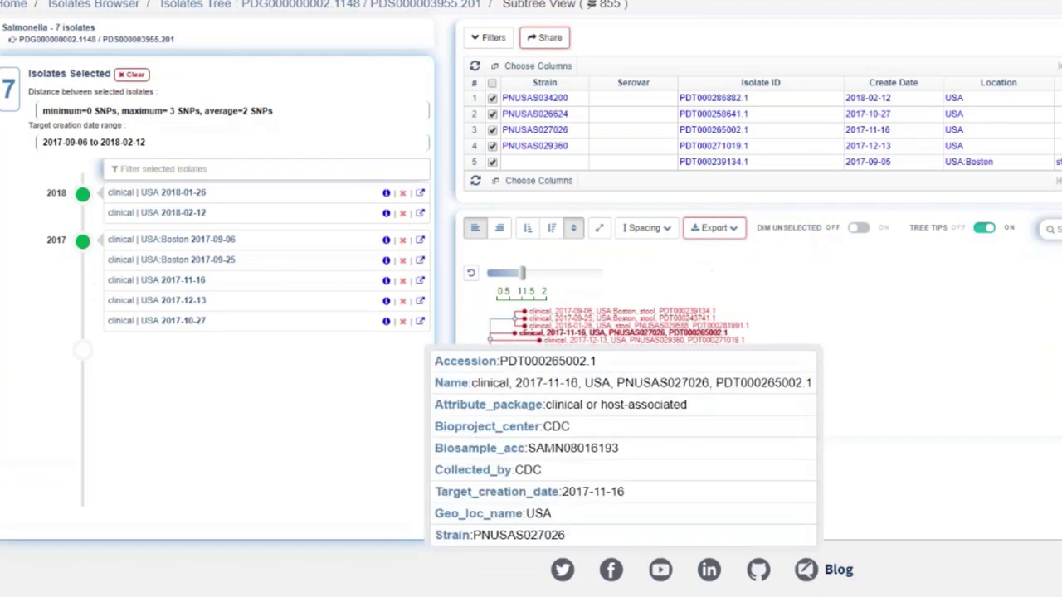
pyautogui.click(714, 228)
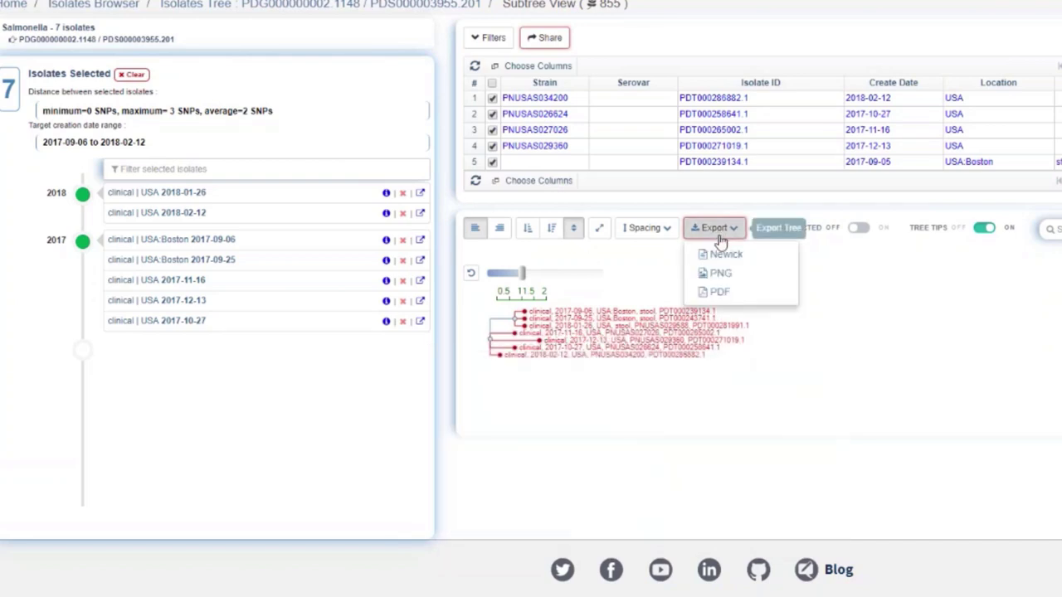
pyautogui.click(720, 275)
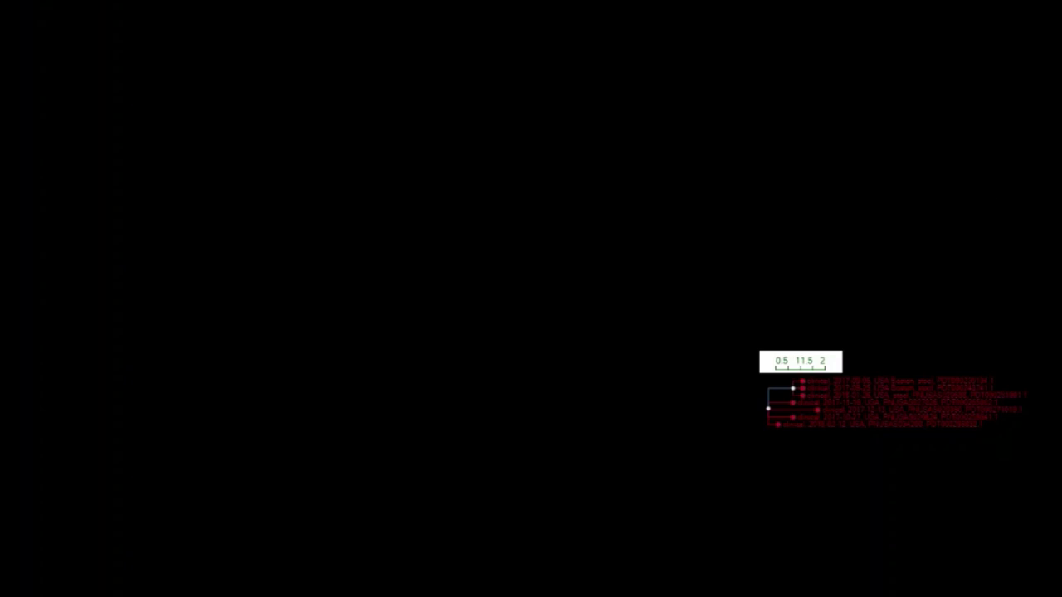
pyautogui.hotkey('alt', 'Tab')
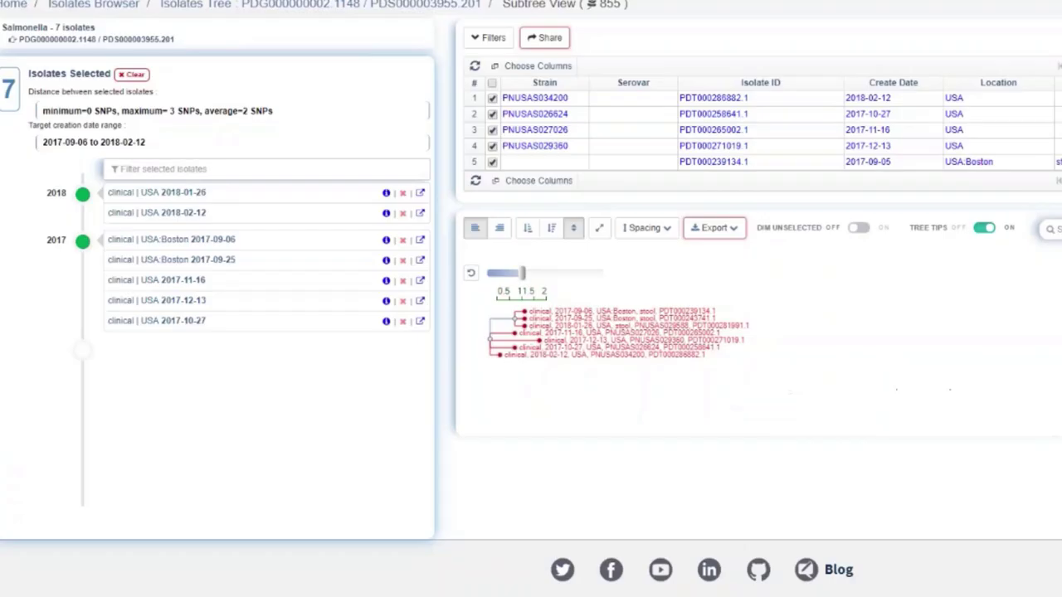
pyautogui.click(714, 227)
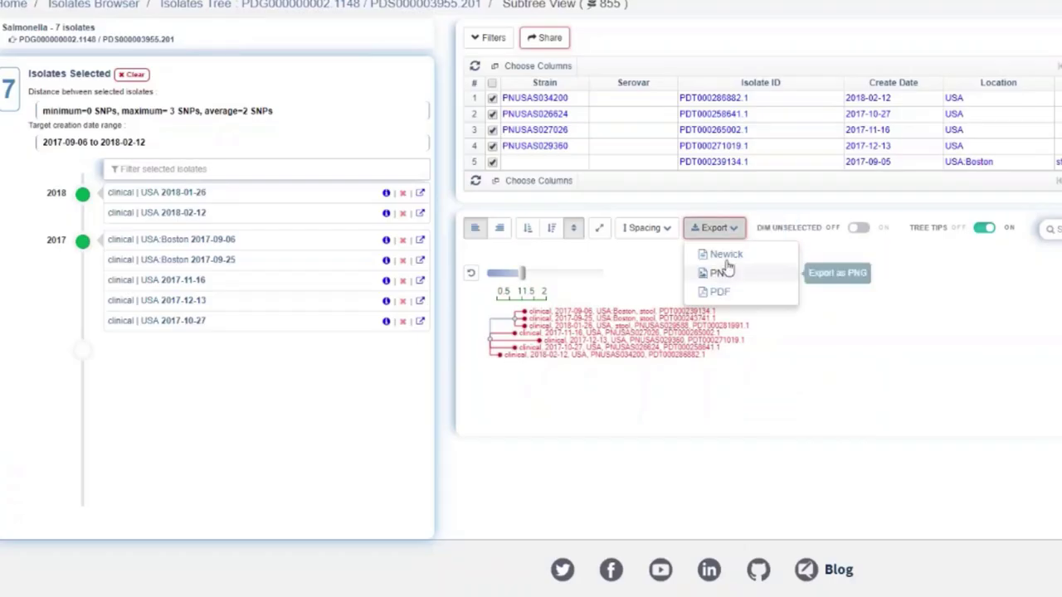
# Step: Copy the subtree's shareable link and load it in a new browser tab
pyautogui.click(770, 264)
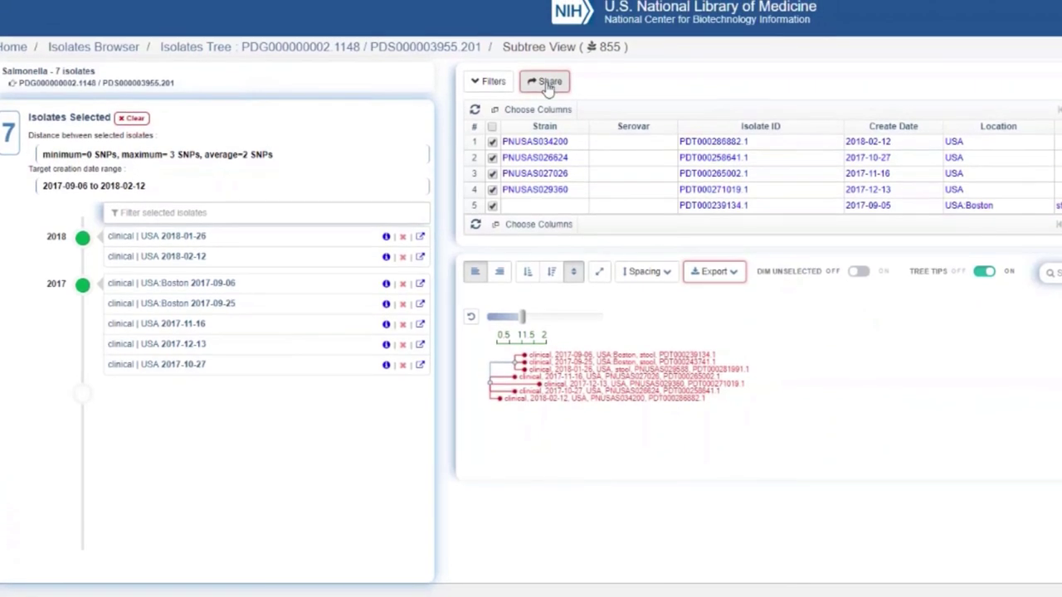
pyautogui.click(547, 84)
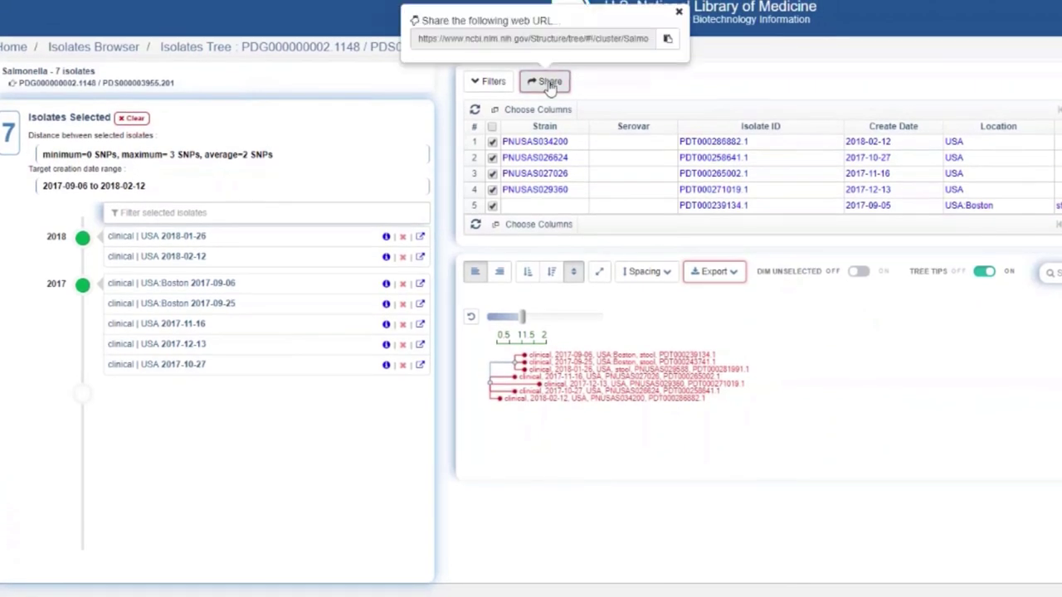
pyautogui.click(667, 42)
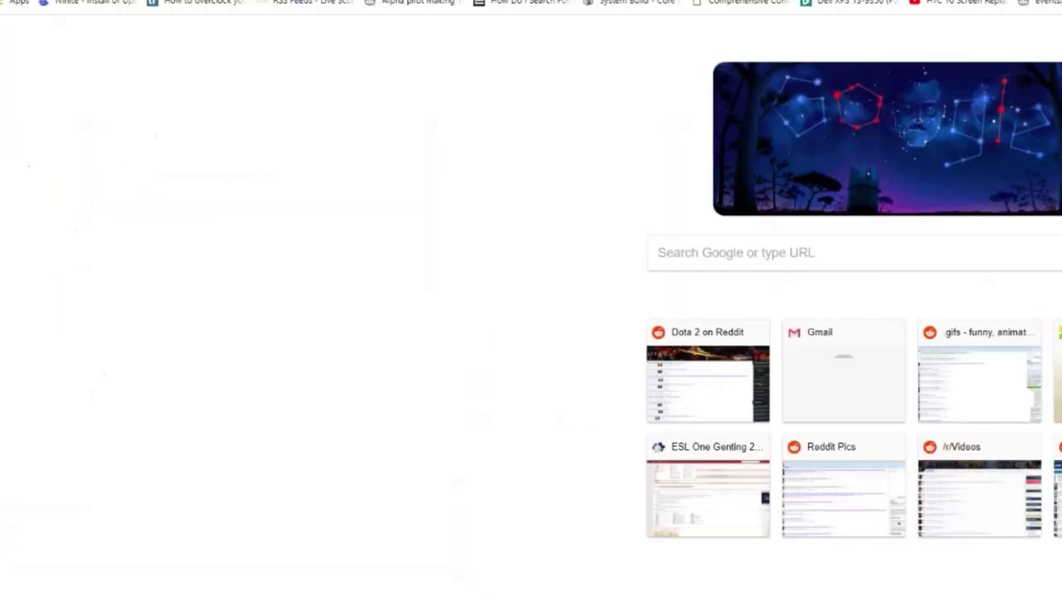
pyautogui.hotkey('ctrl', 'v')
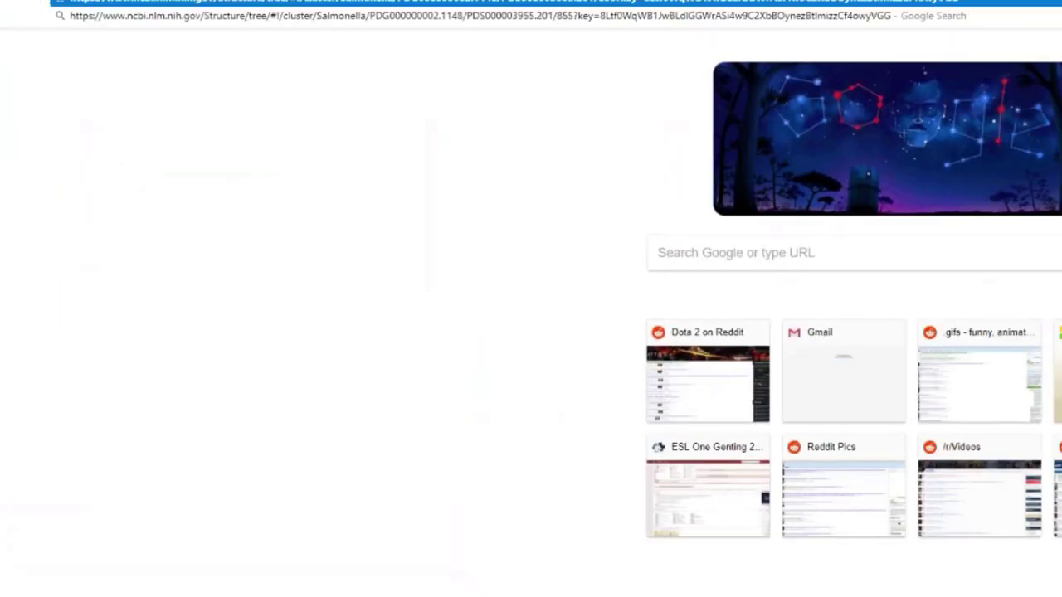
pyautogui.press('Return')
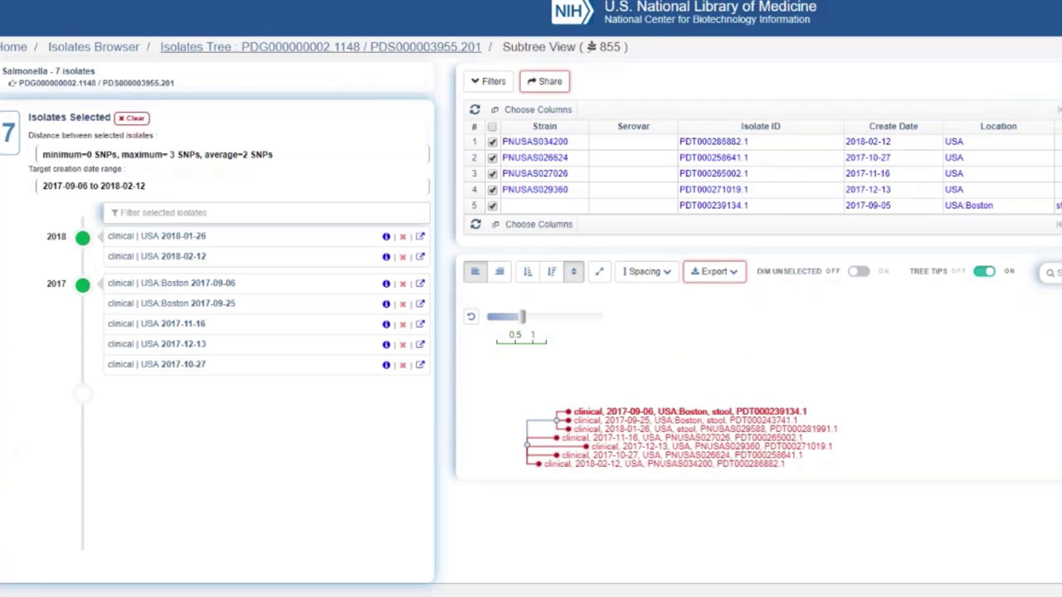
# Step: Return to the full Isolates Tree with the seven clinical isolates highlighted
pyautogui.click(199, 46)
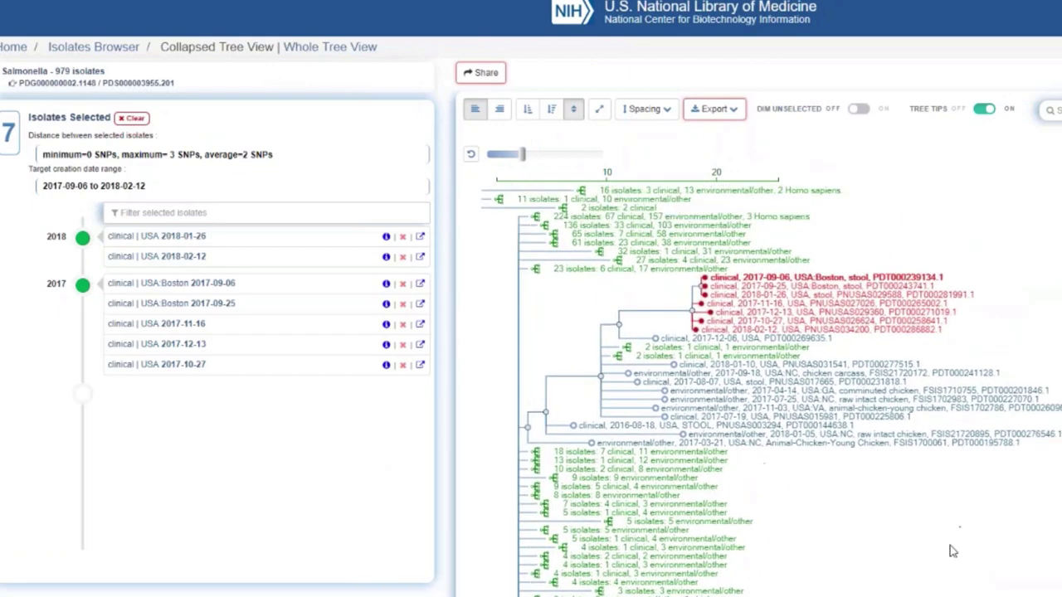
pyautogui.moveTo(620, 241)
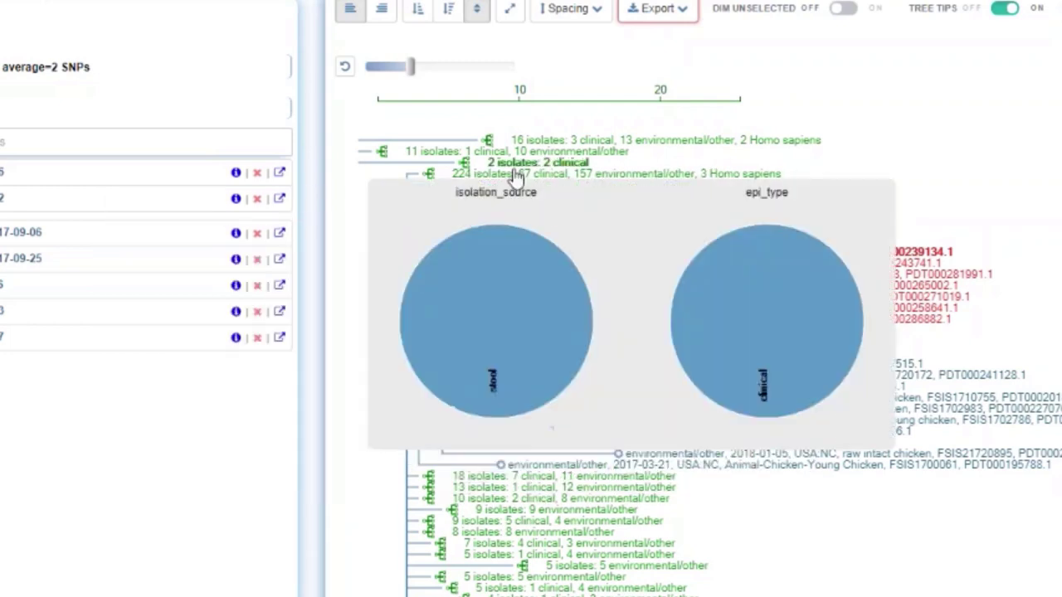
pyautogui.moveTo(521, 190)
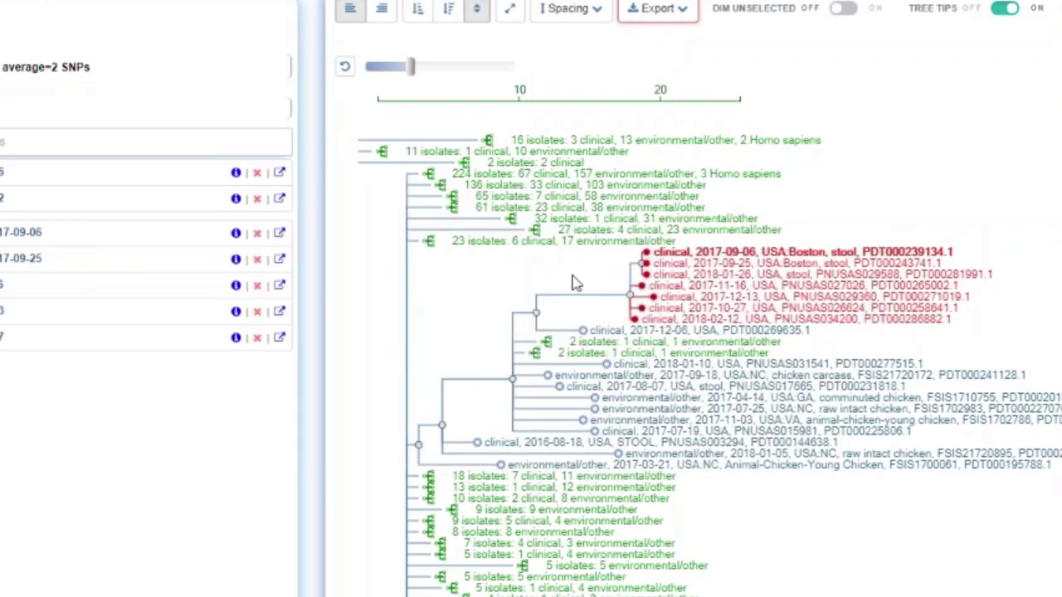
pyautogui.scroll(3, 175, 106)
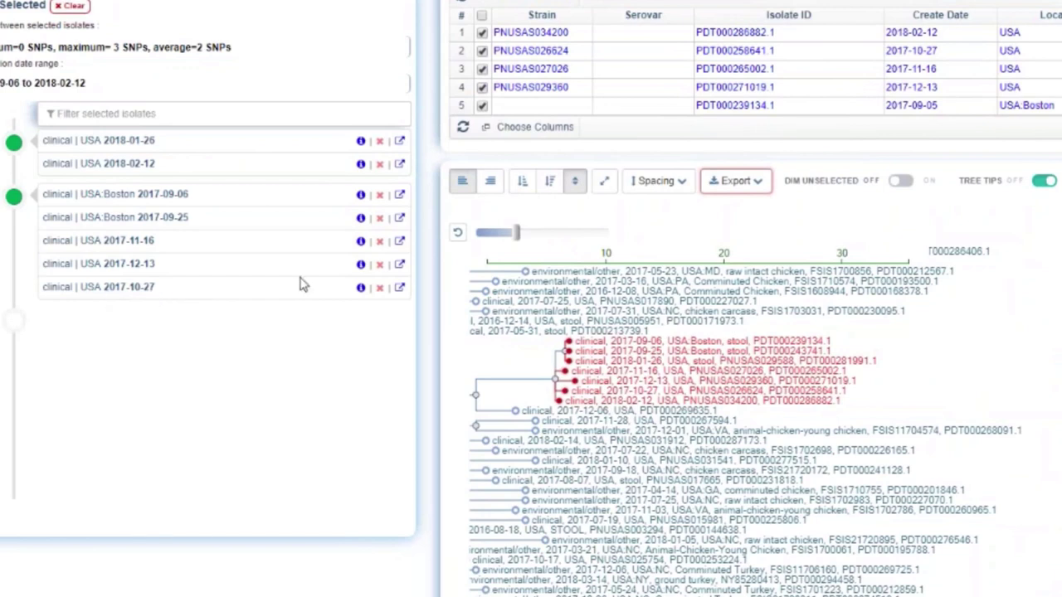
# Step: Turn off the tree's pop-up tips
pyautogui.moveTo(361, 291)
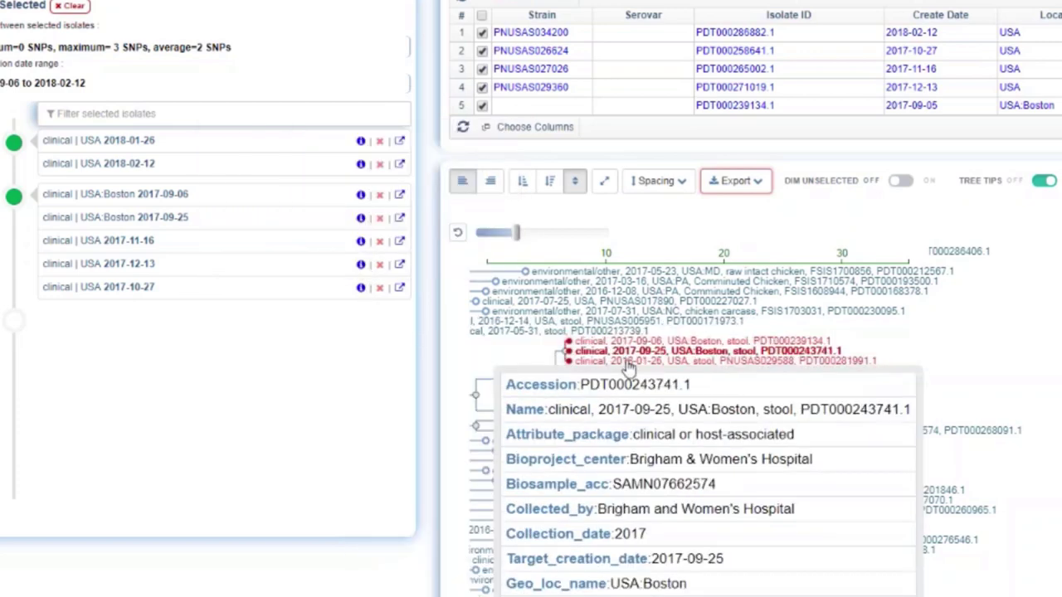
pyautogui.moveTo(628, 412)
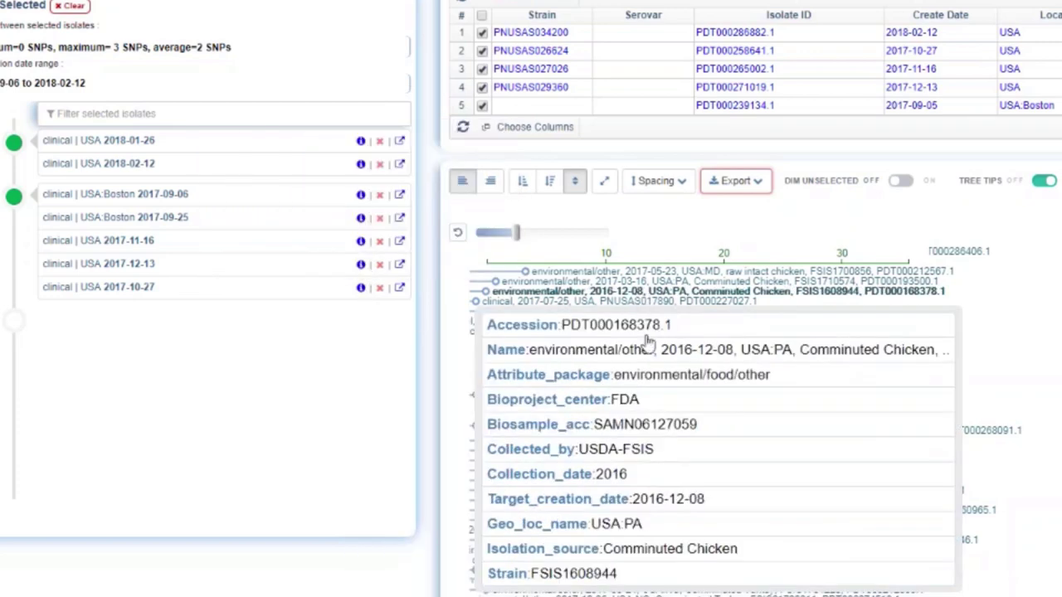
pyautogui.click(1042, 182)
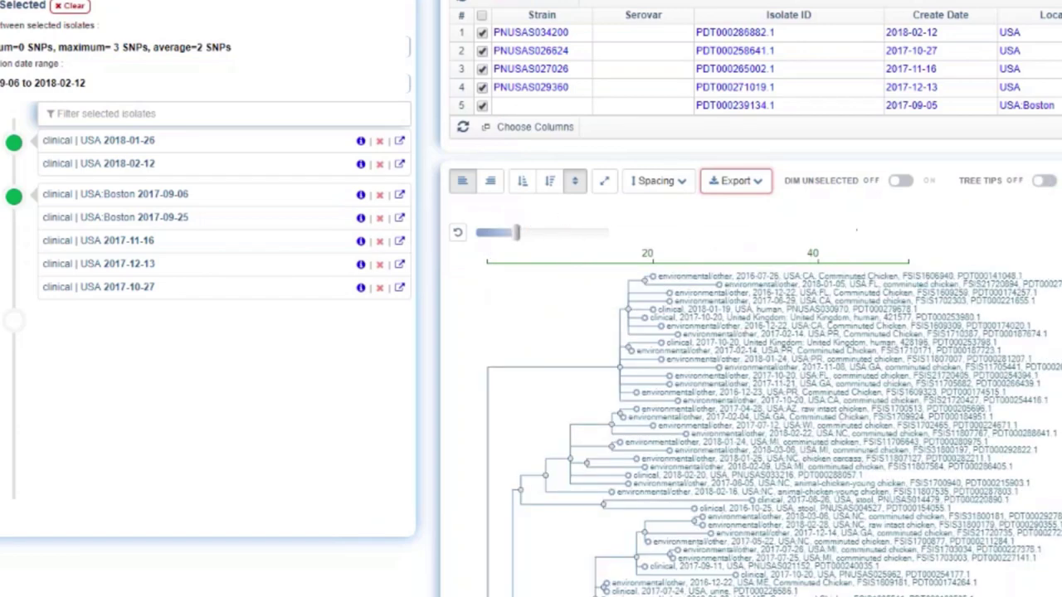
# Step: Set node spacing to expanded, then squeeze branch lengths to minimum and stretch them back out
pyautogui.click(663, 182)
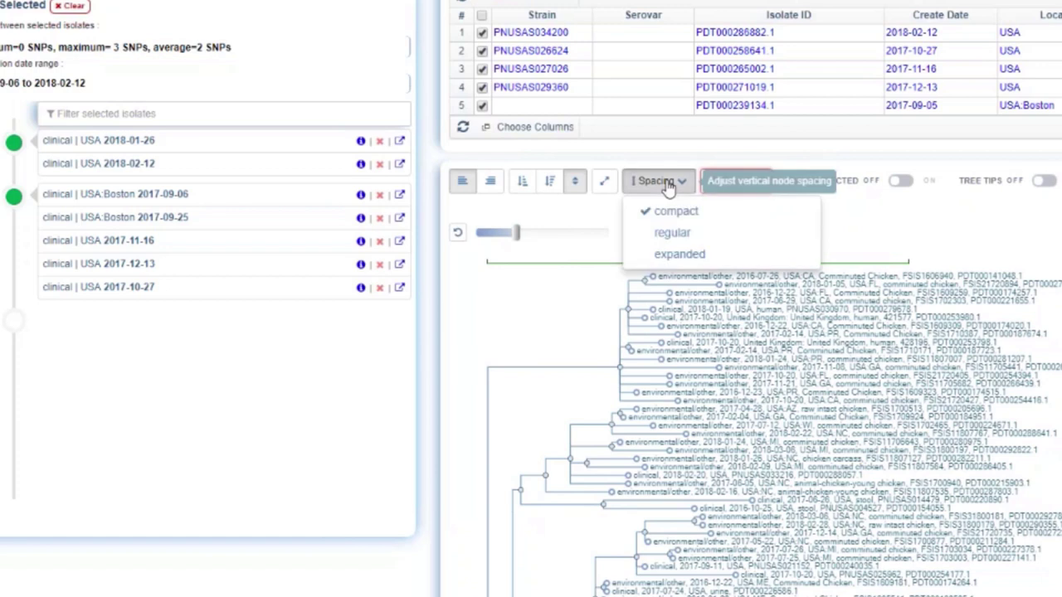
pyautogui.click(674, 236)
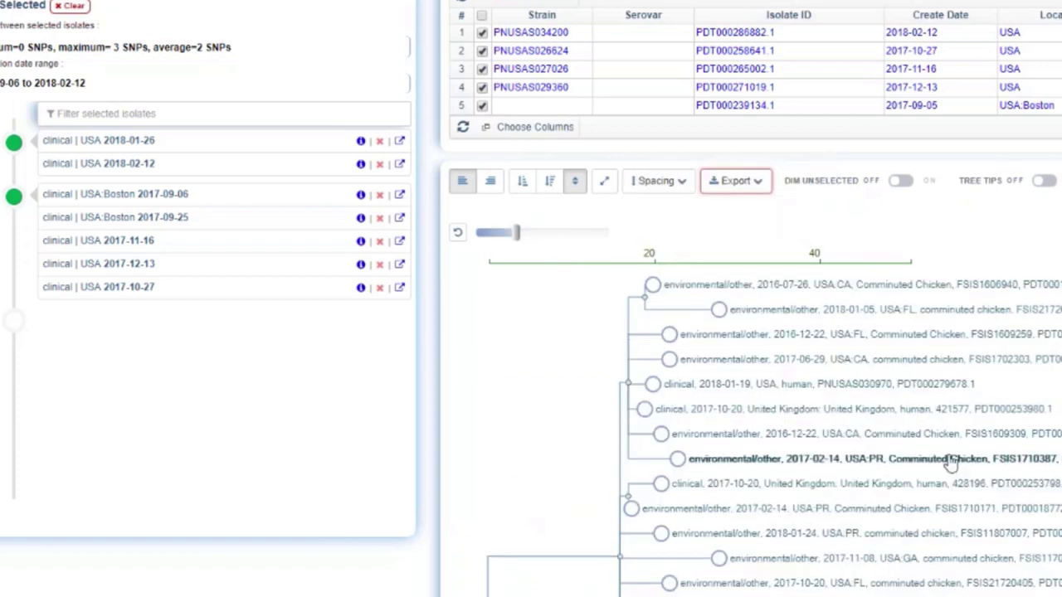
pyautogui.click(655, 181)
pyautogui.click(663, 214)
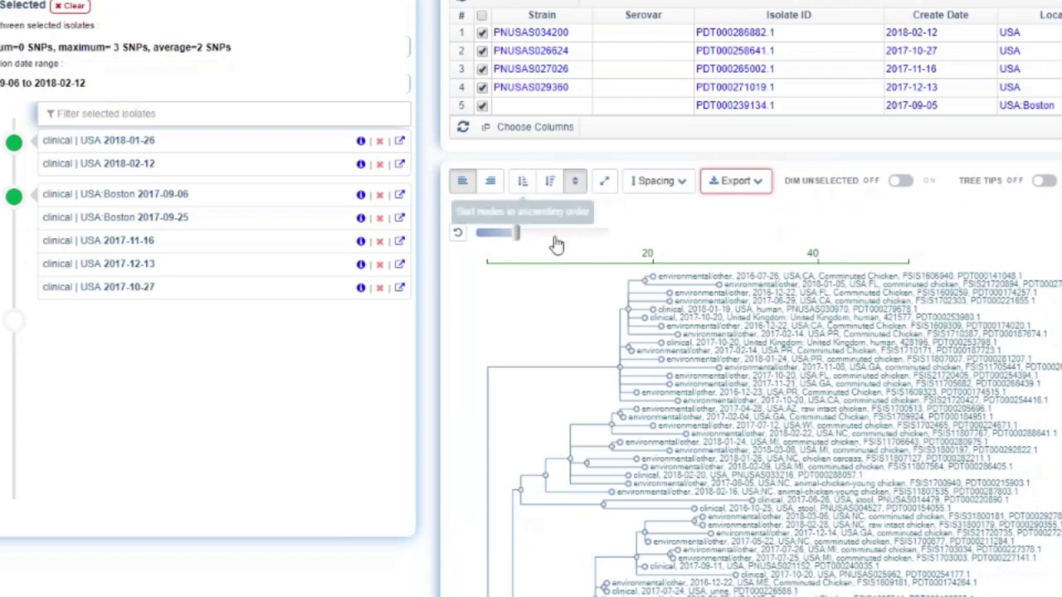
pyautogui.moveTo(516, 238); pyautogui.dragTo(480, 234)
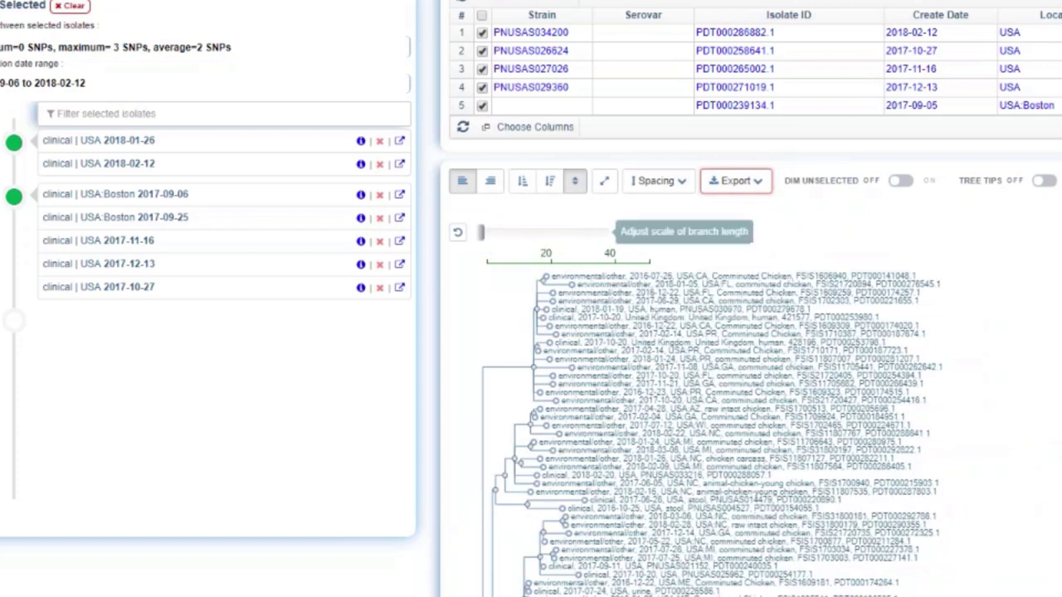
pyautogui.moveTo(476, 238); pyautogui.dragTo(512, 240)
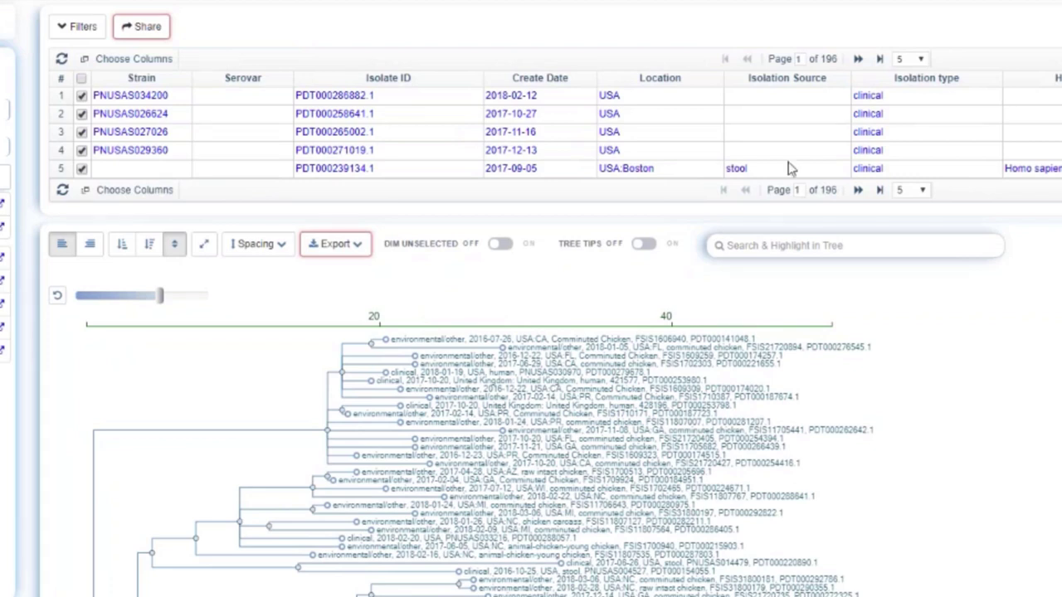
pyautogui.click(906, 192)
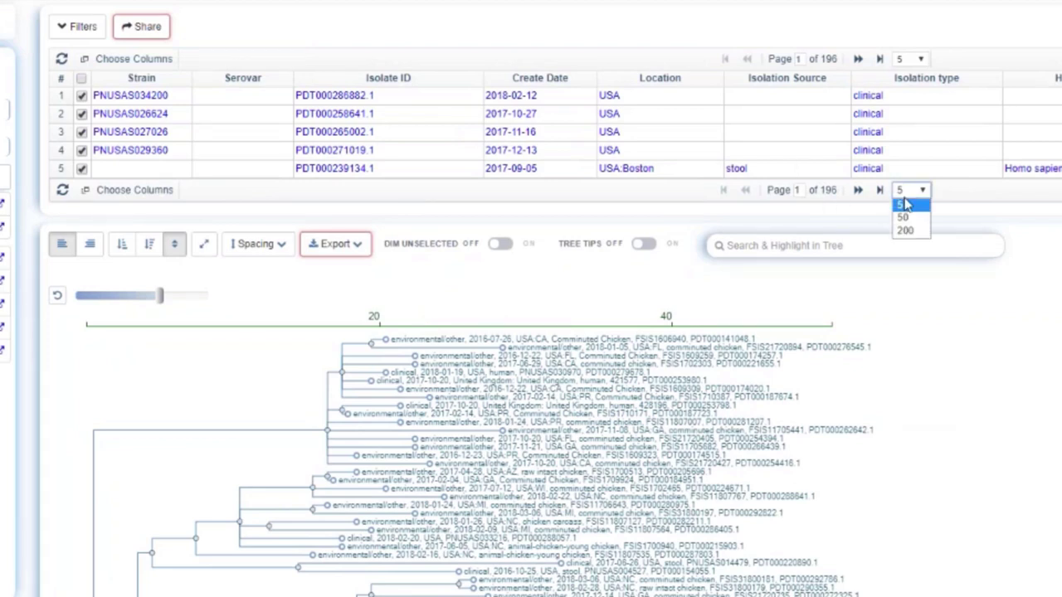
pyautogui.click(903, 218)
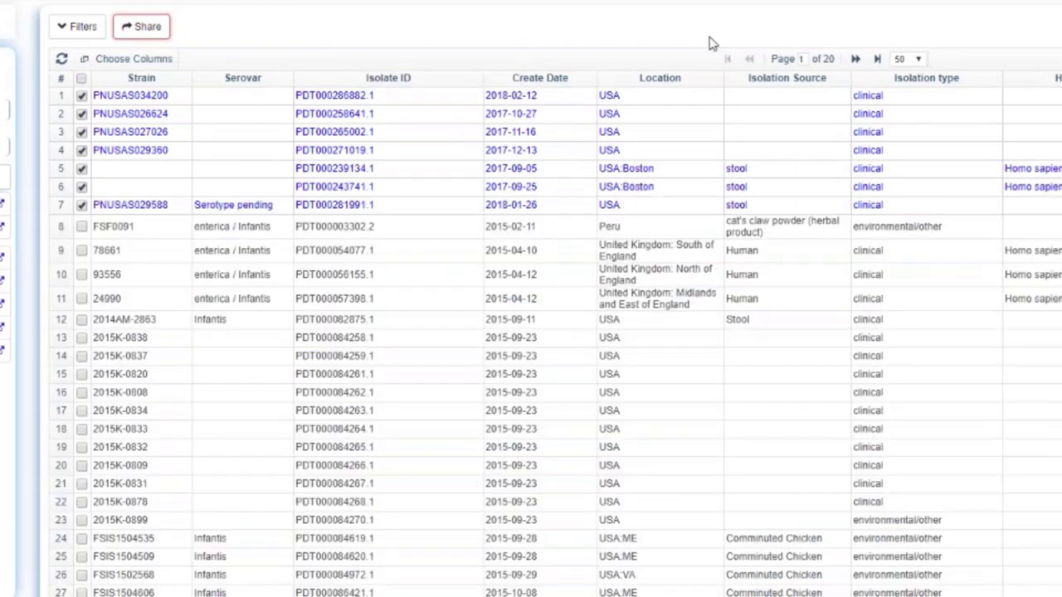
pyautogui.click(908, 59)
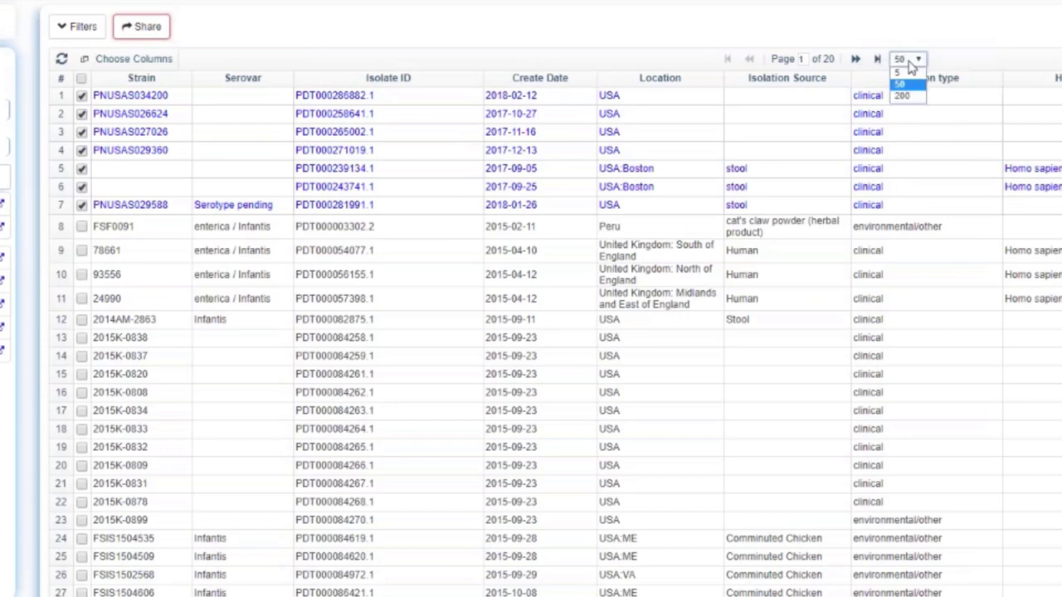
pyautogui.click(911, 71)
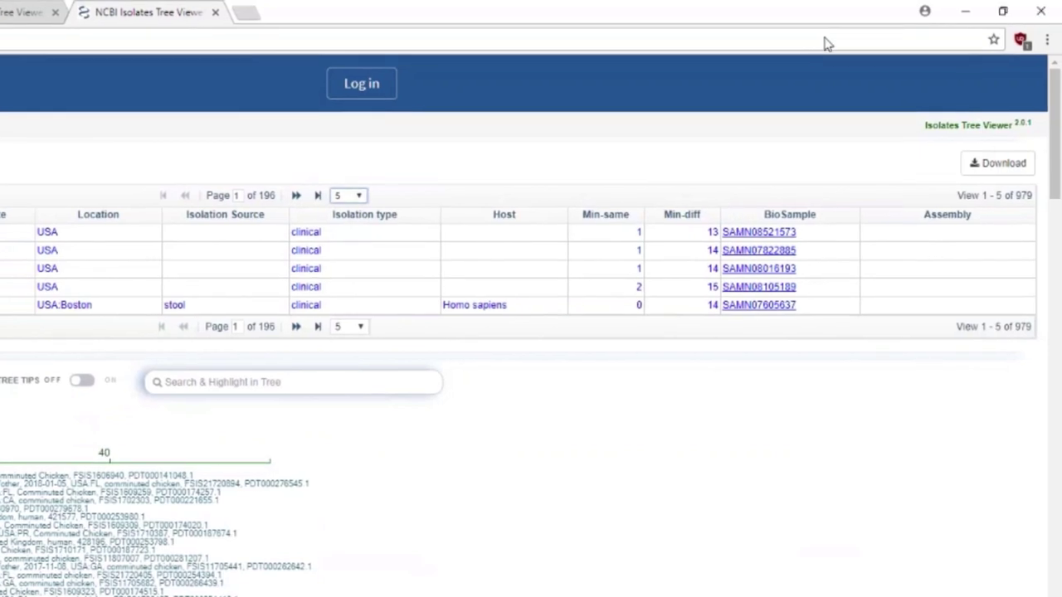
pyautogui.click(999, 166)
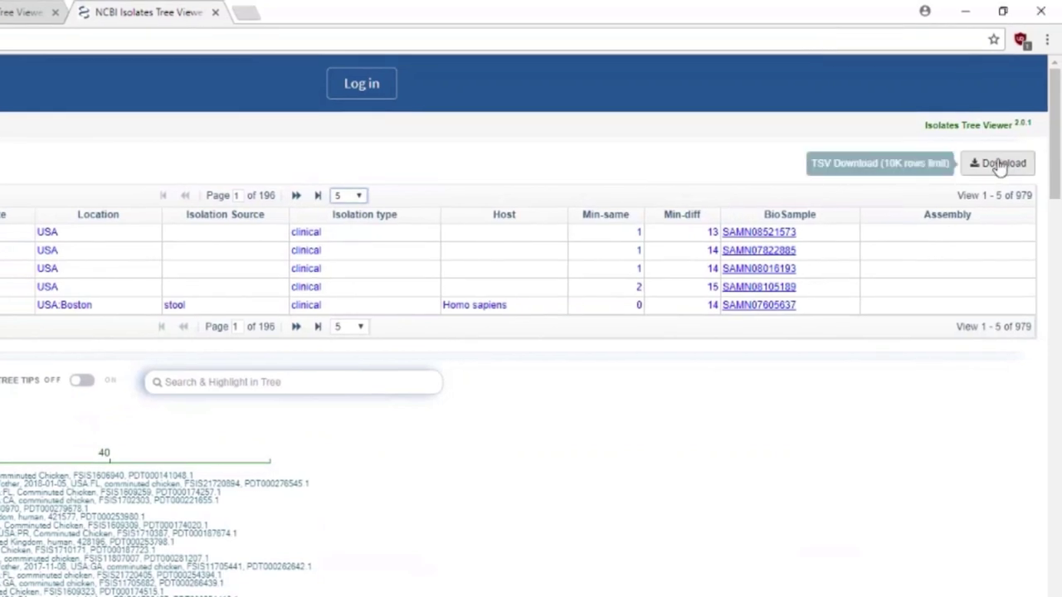
pyautogui.click(998, 166)
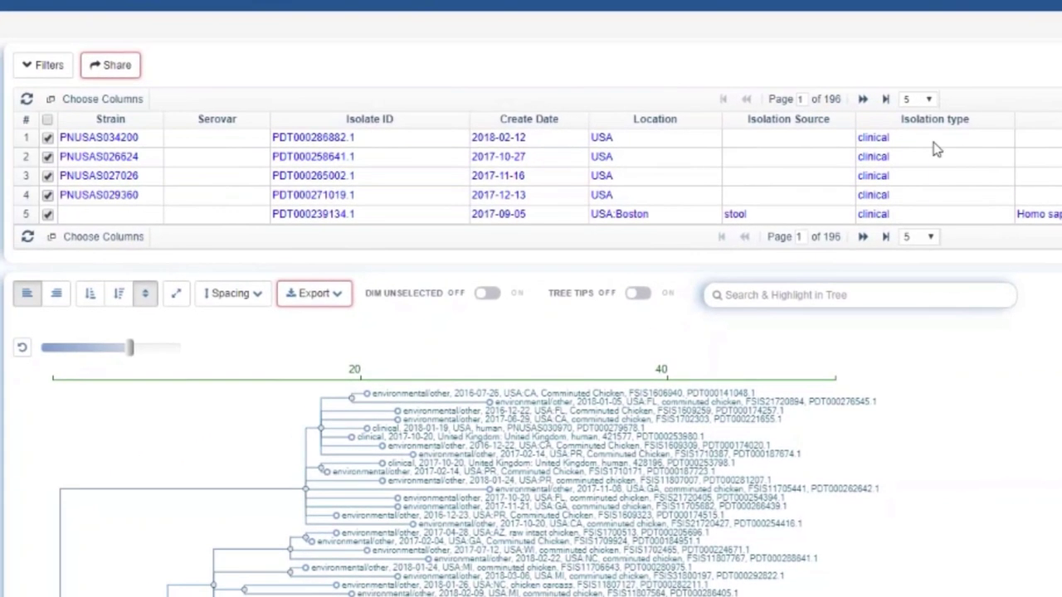
# Step: Open the Choose Columns list and cancel it without changing any columns
pyautogui.click(104, 106)
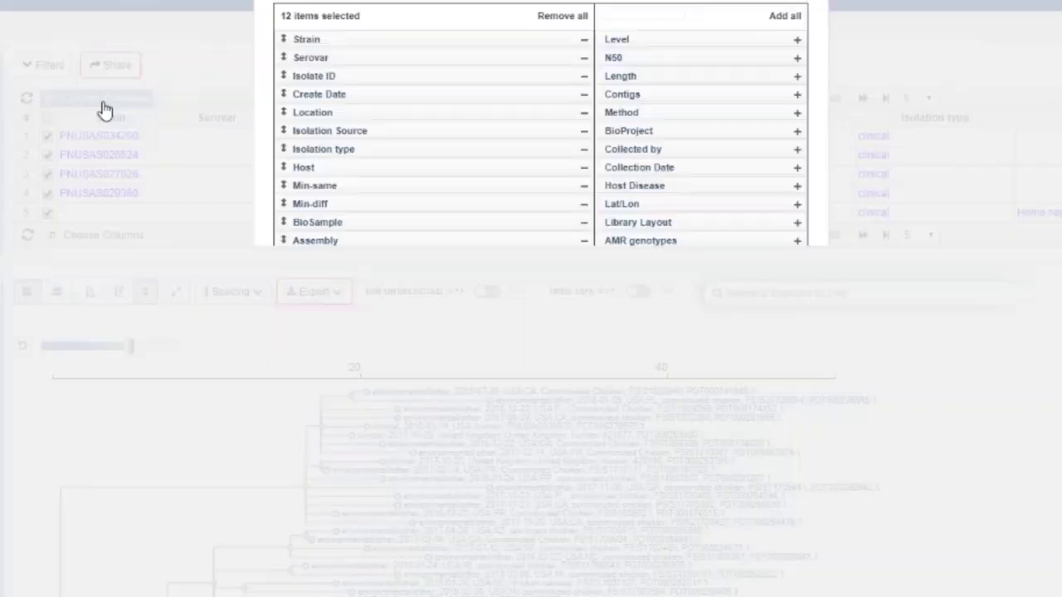
pyautogui.click(765, 533)
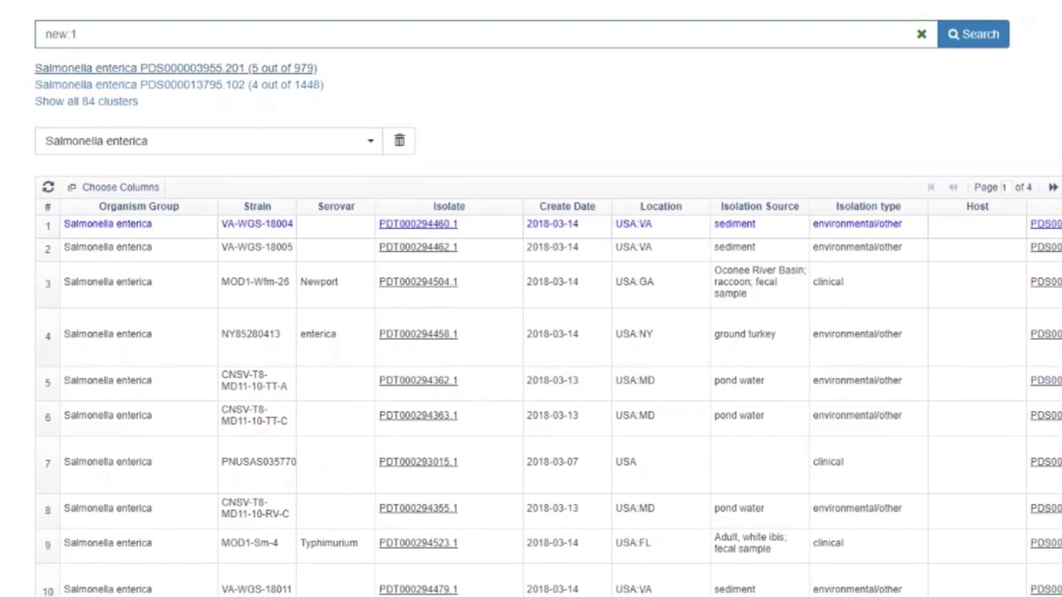
# Step: Clear the search, pick Klebsiella pneumoniae, and filter to isolates with AST phenotypes (516)
pyautogui.click(921, 34)
pyautogui.click(208, 73)
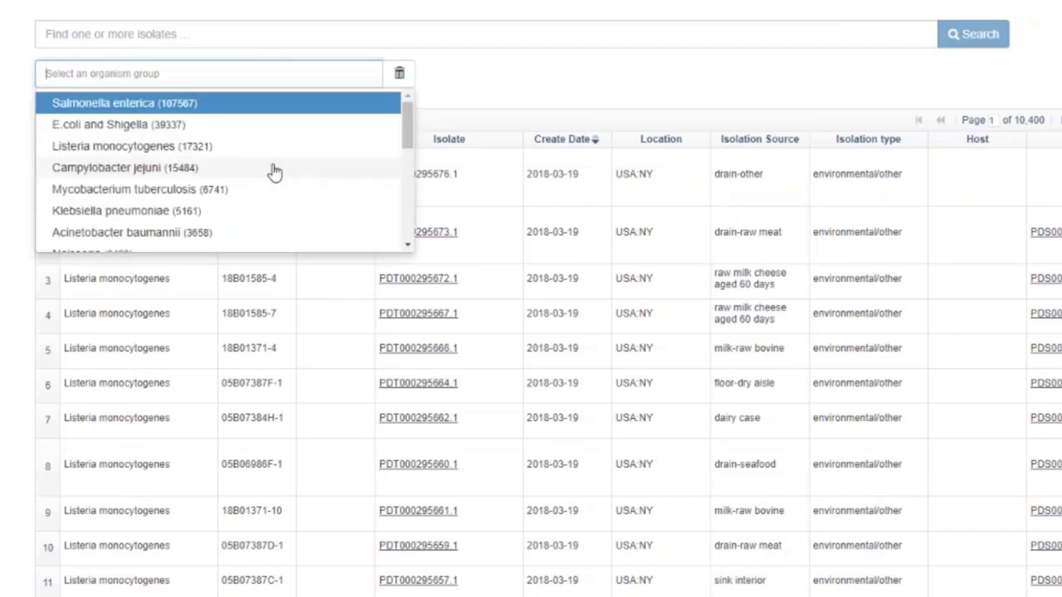
pyautogui.click(212, 211)
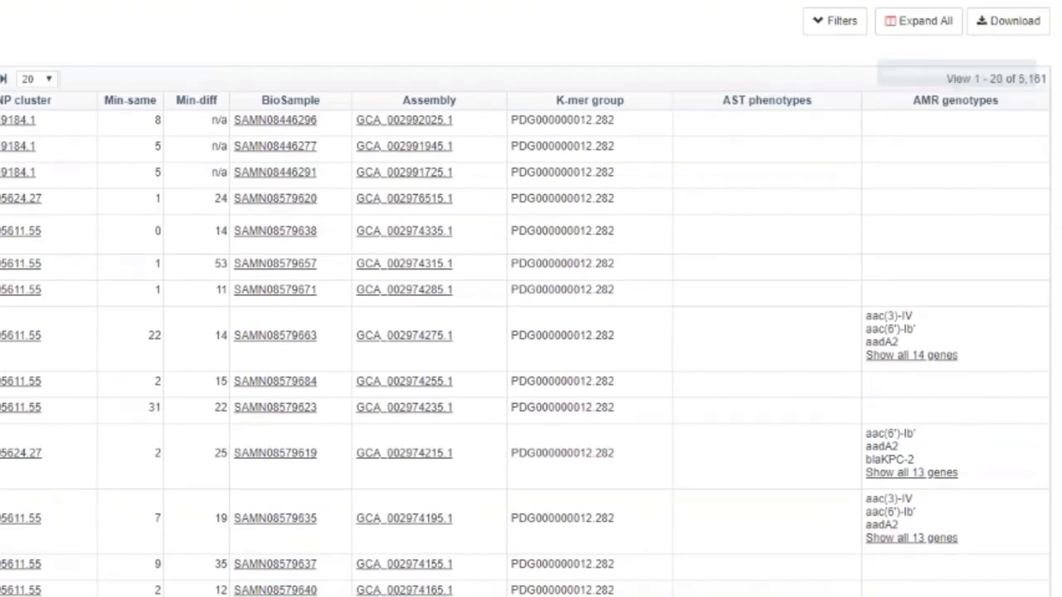
pyautogui.click(840, 22)
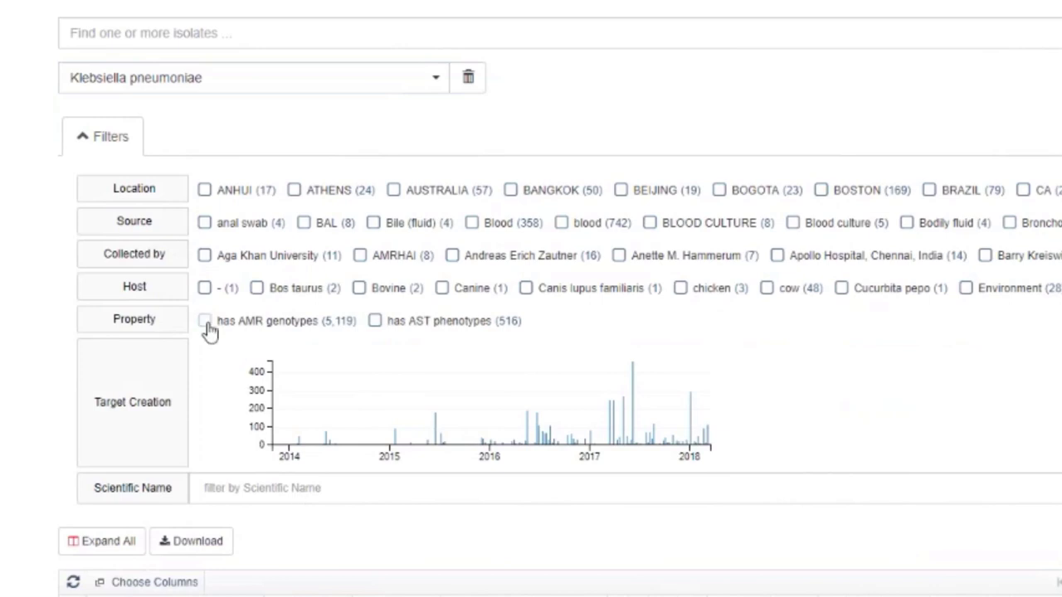
pyautogui.click(375, 323)
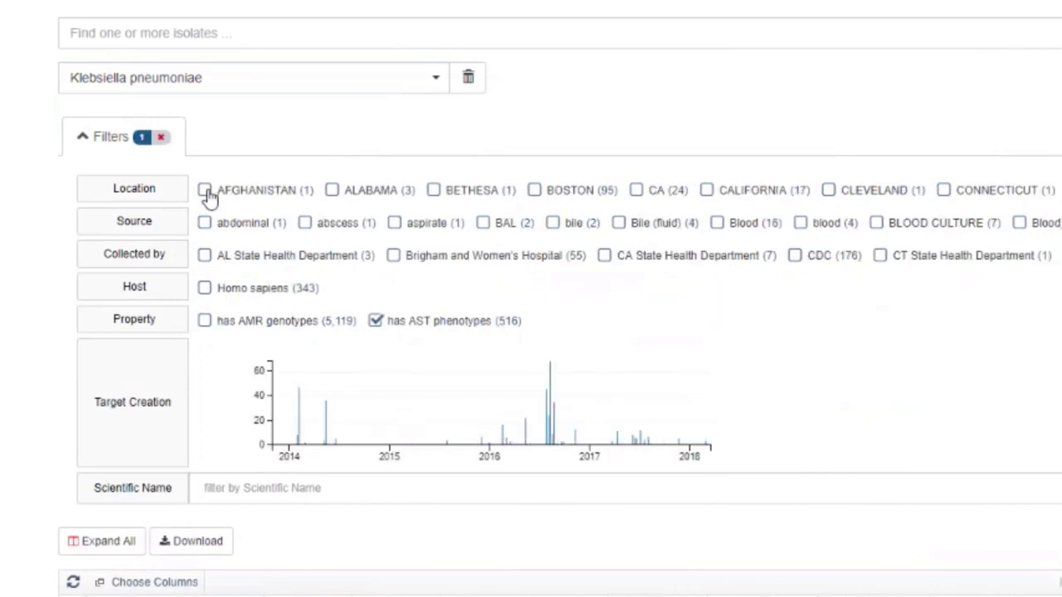
pyautogui.click(101, 136)
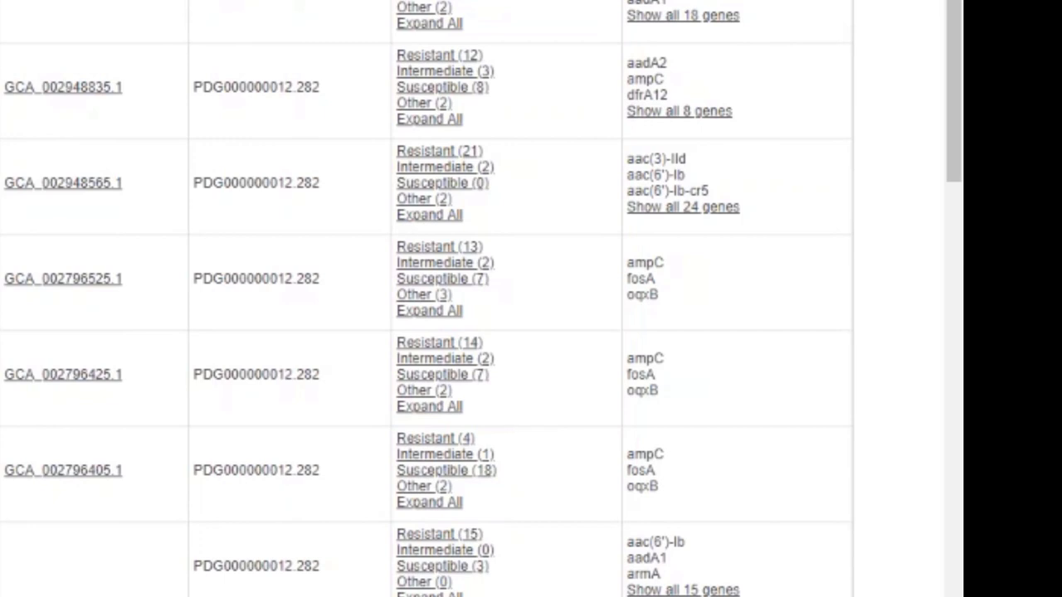
# Step: Expand isolate GCA_002968495.1's gene list to show all 21 AMR genes
pyautogui.scroll(5, 425, 298)
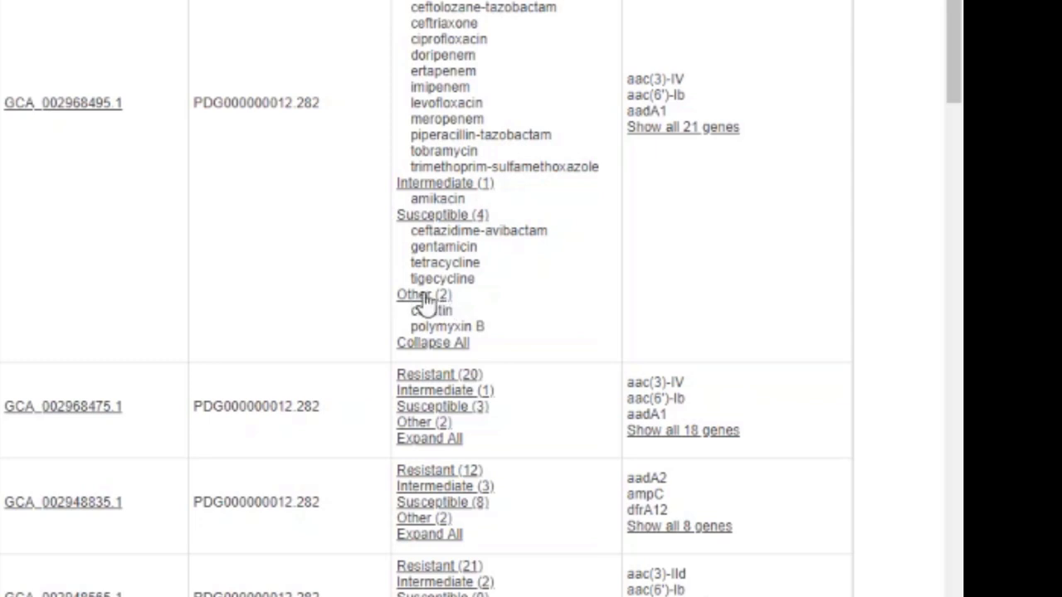
pyautogui.click(682, 130)
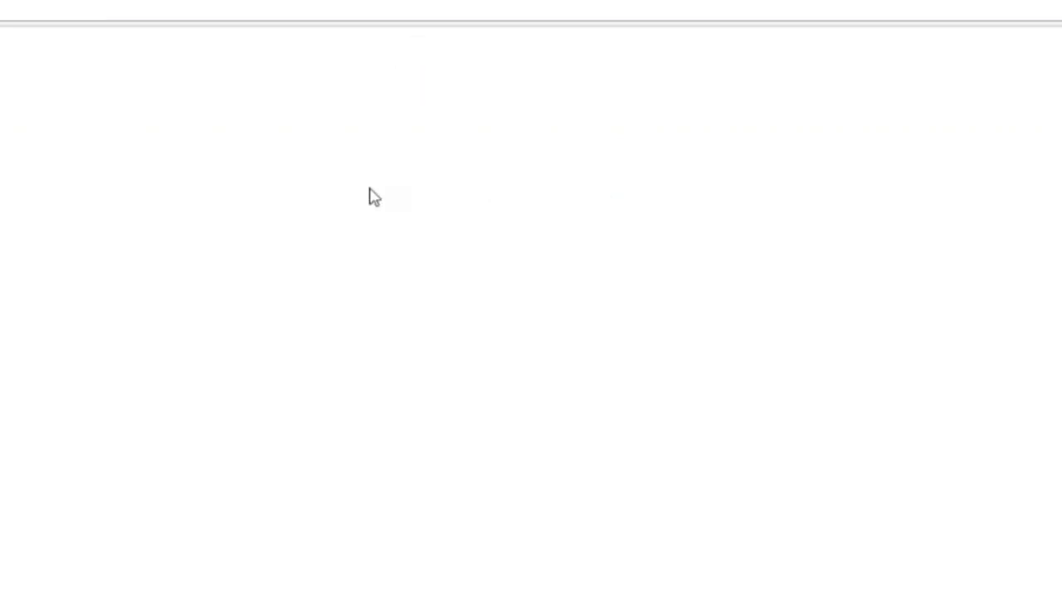
# Step: Scroll the BioSample page down to the isolate's Antibiogram table of MIC results
pyautogui.scroll(-4, 531, 332)
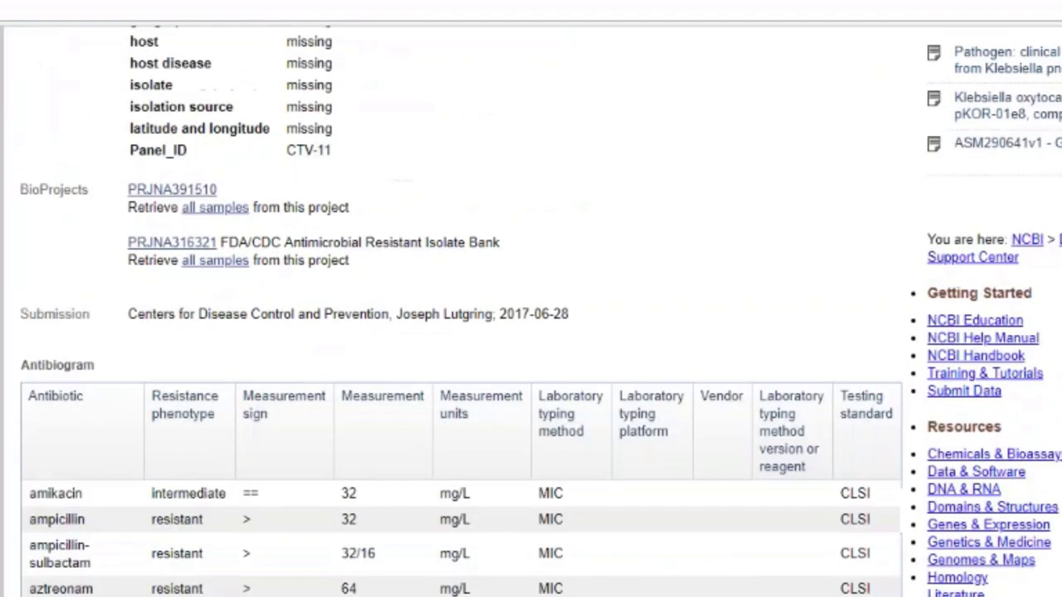
pyautogui.scroll(-4, 360, 451)
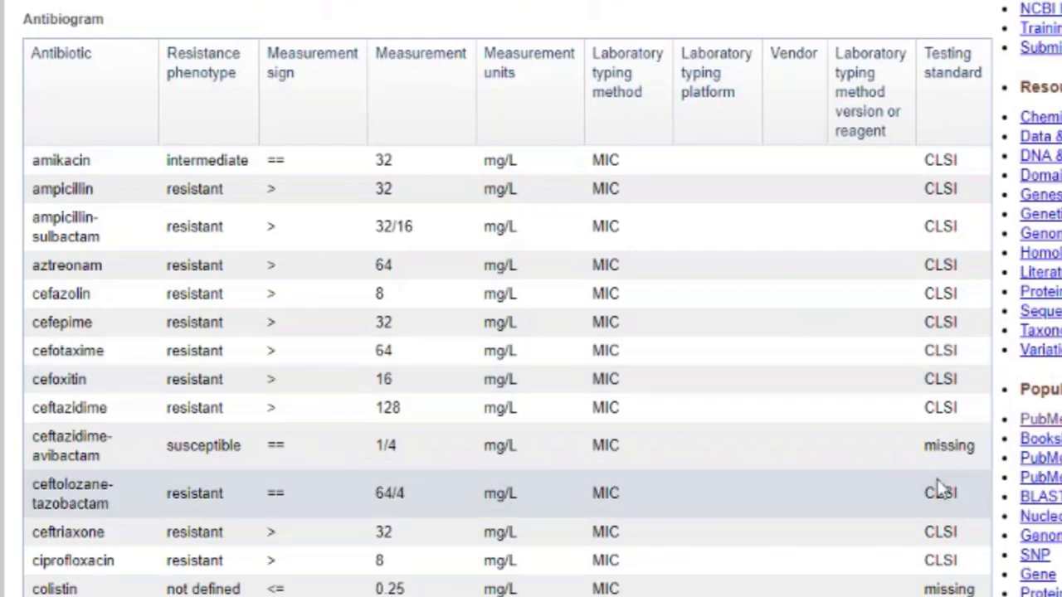
pyautogui.scroll(-1, 292, 470)
pyautogui.scroll(-3, 292, 470)
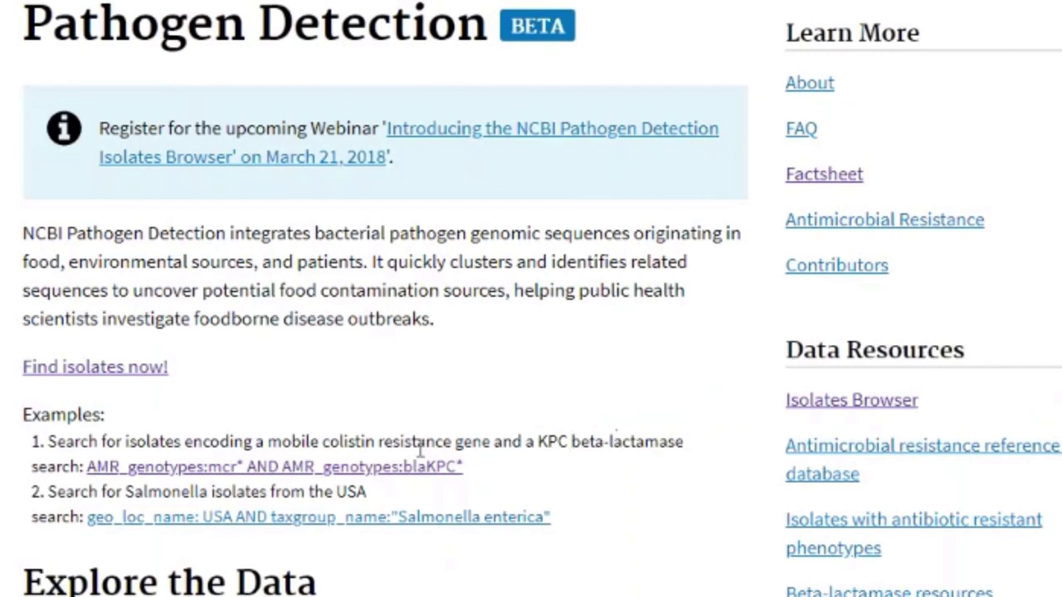
# Step: Run the mcr* AND blaKPC* example search and show the first isolate's 17 AMR genes
pyautogui.click(297, 468)
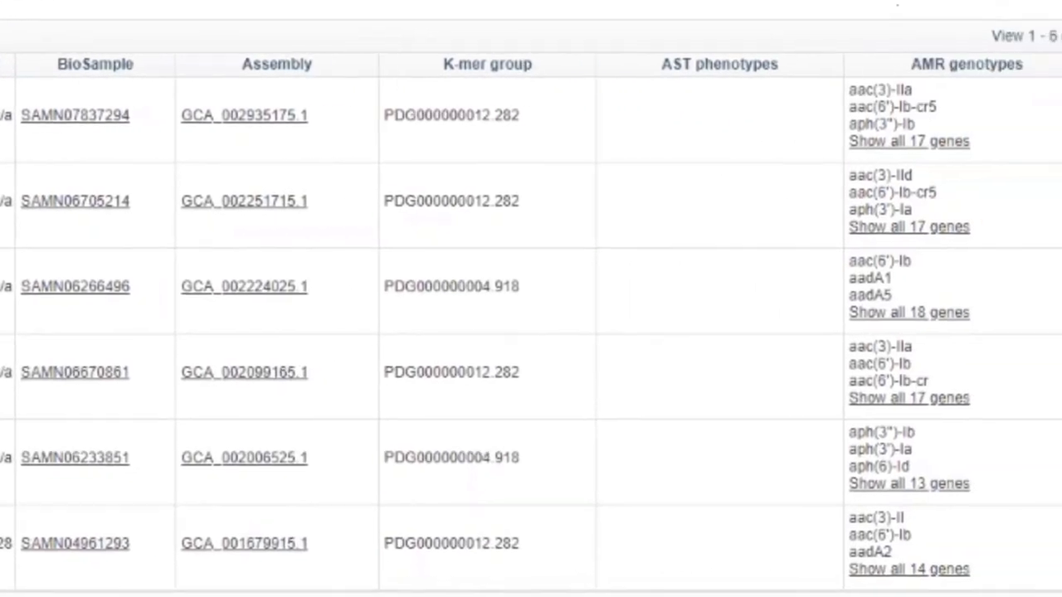
pyautogui.click(909, 141)
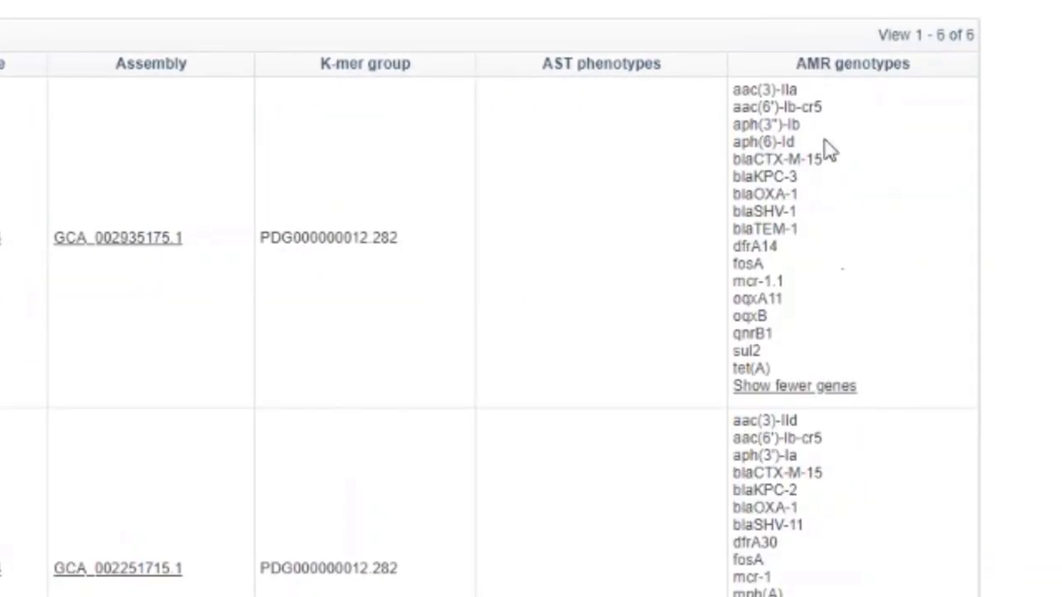